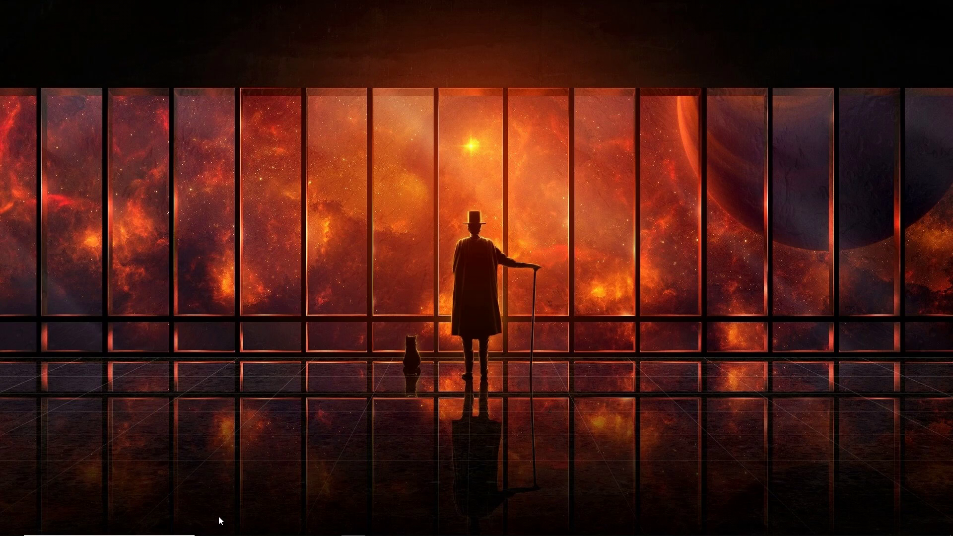
# - Run ScpMonitor.exe from the ScpServer bin folder, check the pad connections in the SCP Monitor window, and close it
pyautogui.moveTo(219, 535)
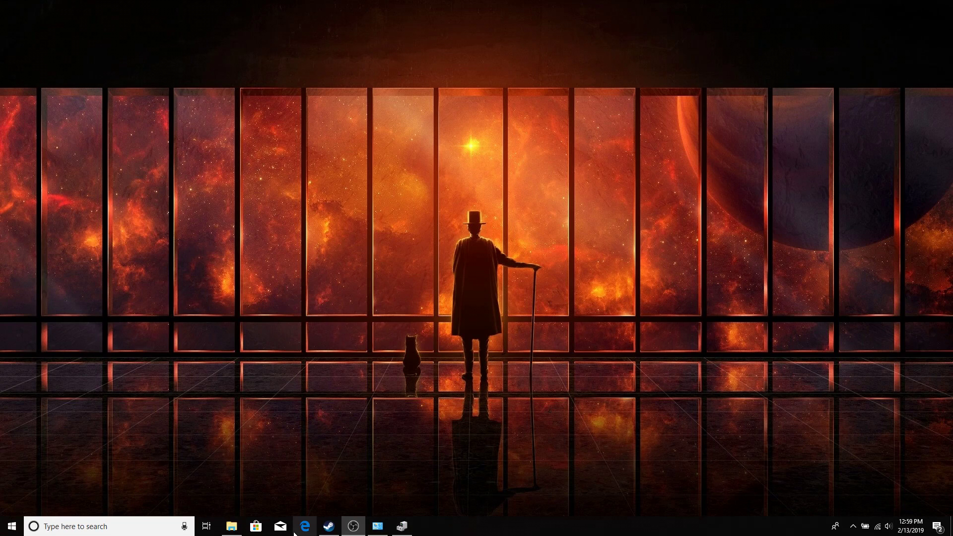
pyautogui.click(232, 527)
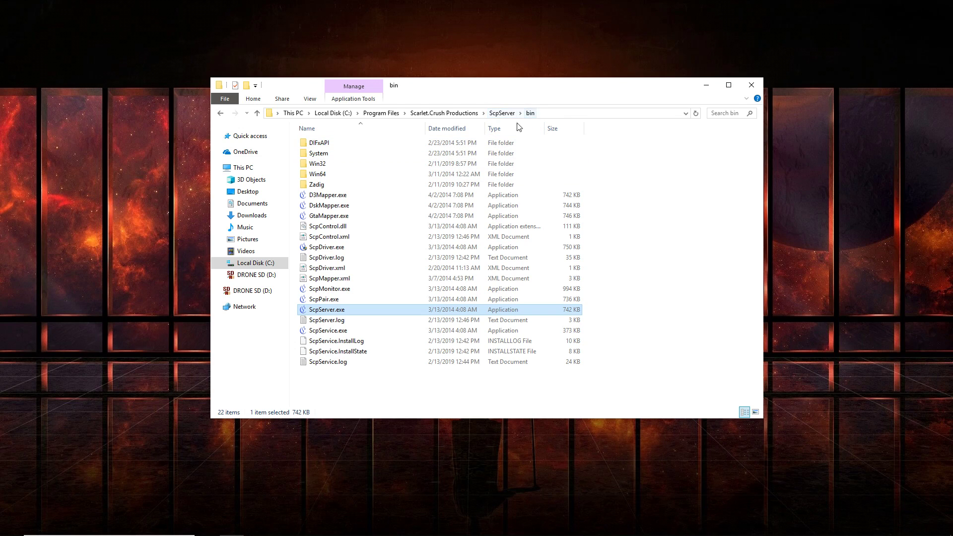
pyautogui.click(342, 289)
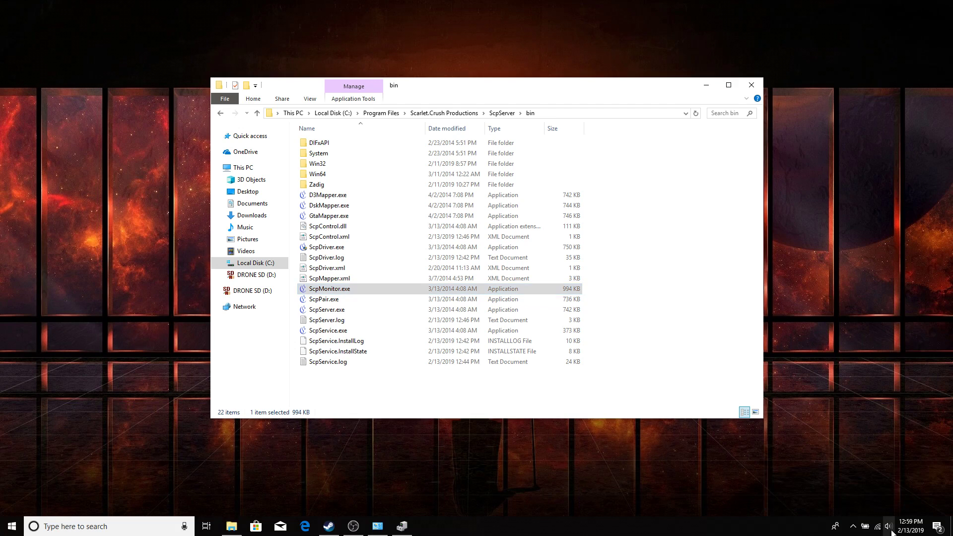
pyautogui.click(854, 525)
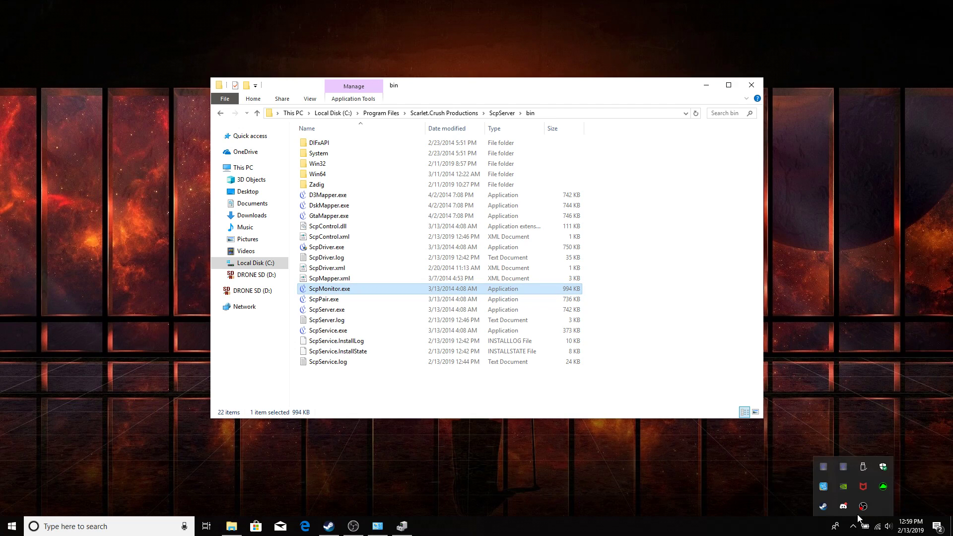
pyautogui.click(830, 463)
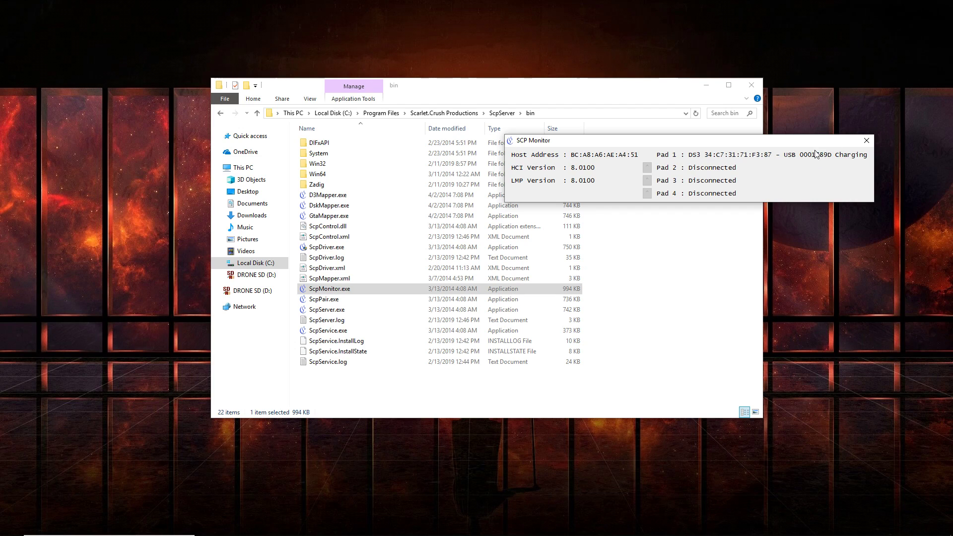
pyautogui.click(863, 144)
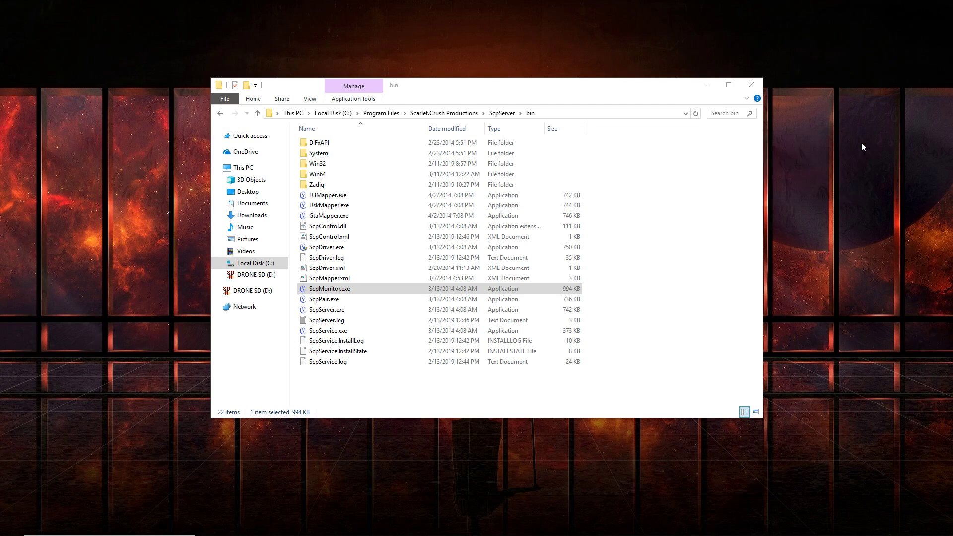
# - Bring the open Devices and Printers window to the front to examine the connected devices
pyautogui.click(10, 527)
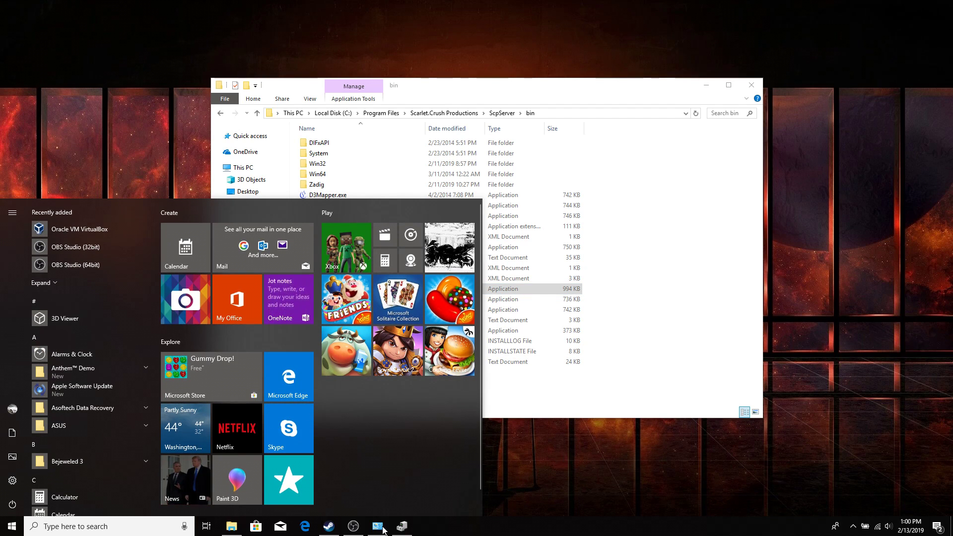
pyautogui.press('Escape')
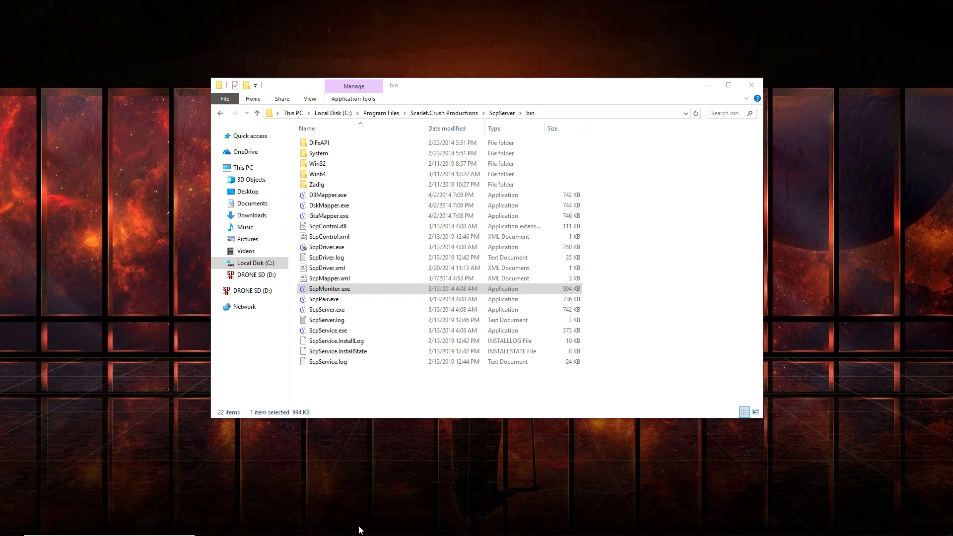
pyautogui.click(378, 527)
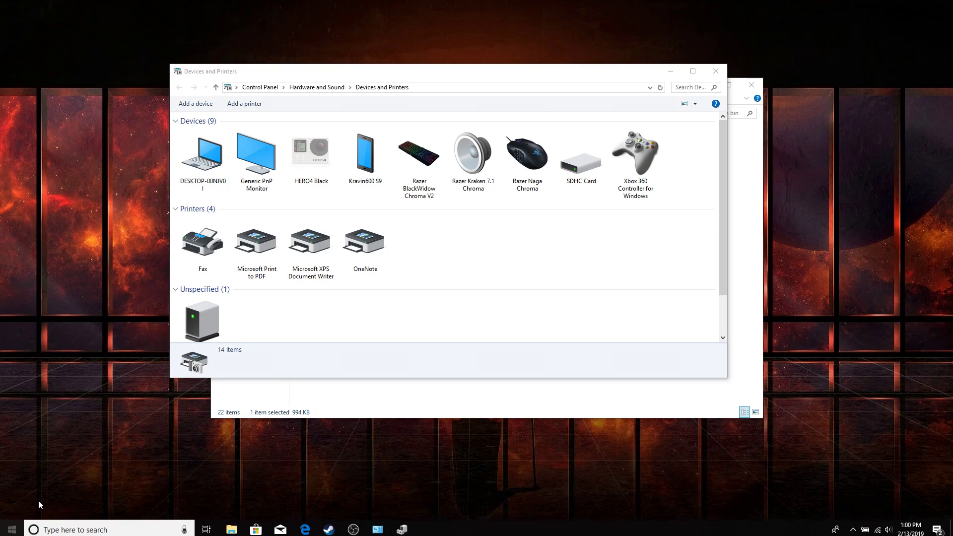
# - Search Windows for "device" and open Device Manager
pyautogui.click(24, 532)
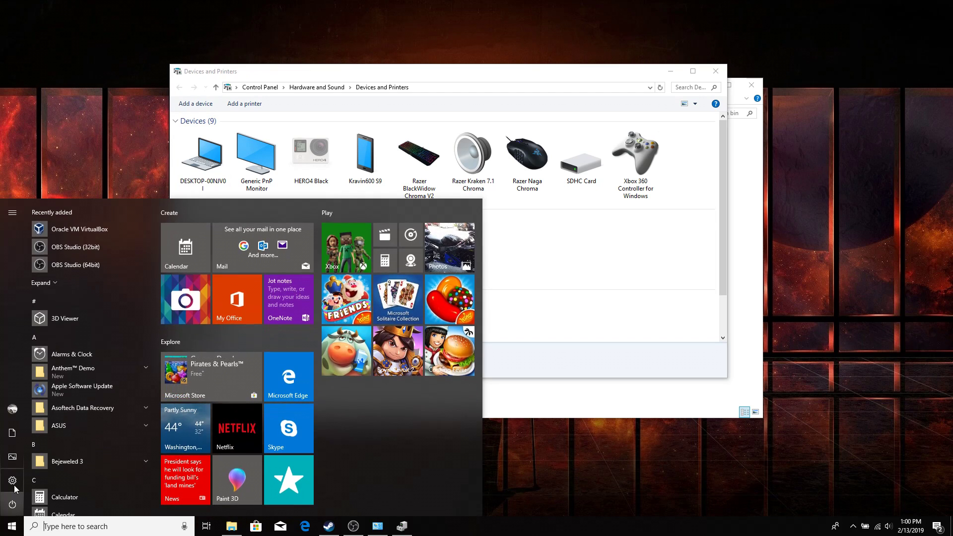
pyautogui.click(64, 530)
pyautogui.write('device')
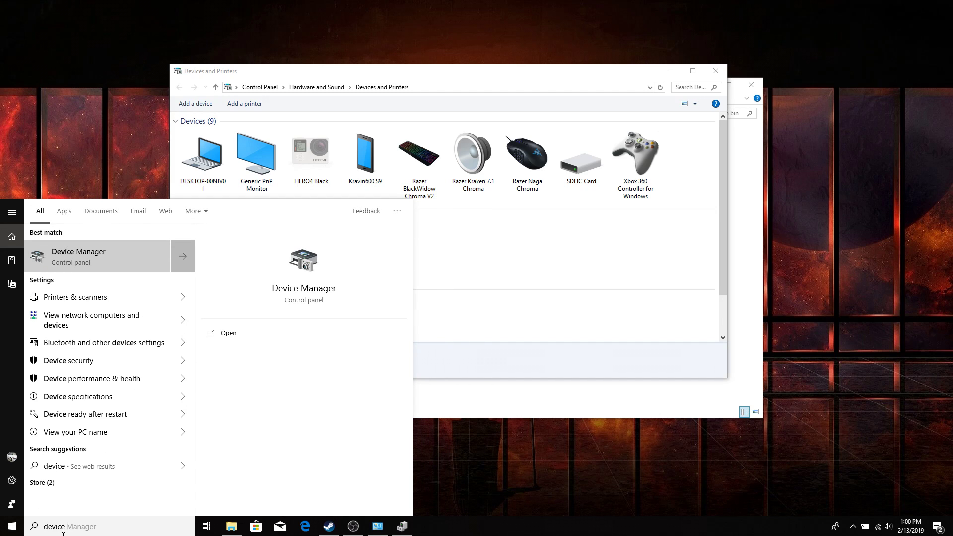
pyautogui.press('Return')
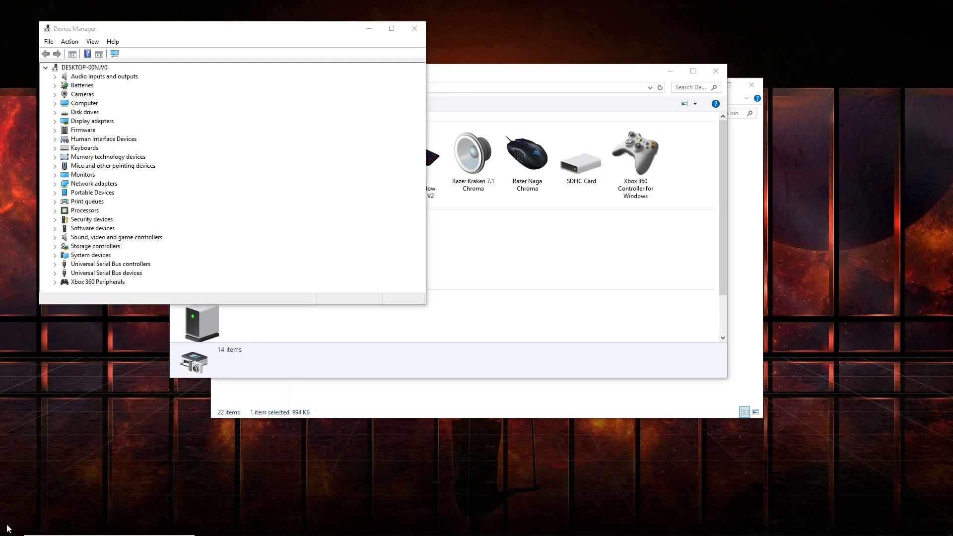
# - Open Devices and Printers through the Windows device settings, examine the listed game controllers, and close that window
pyautogui.click(21, 532)
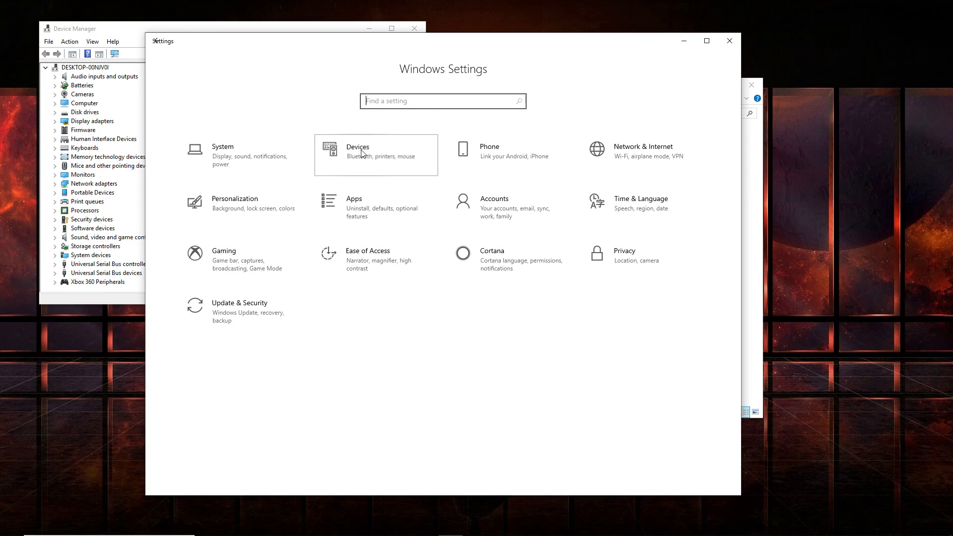
pyautogui.click(380, 155)
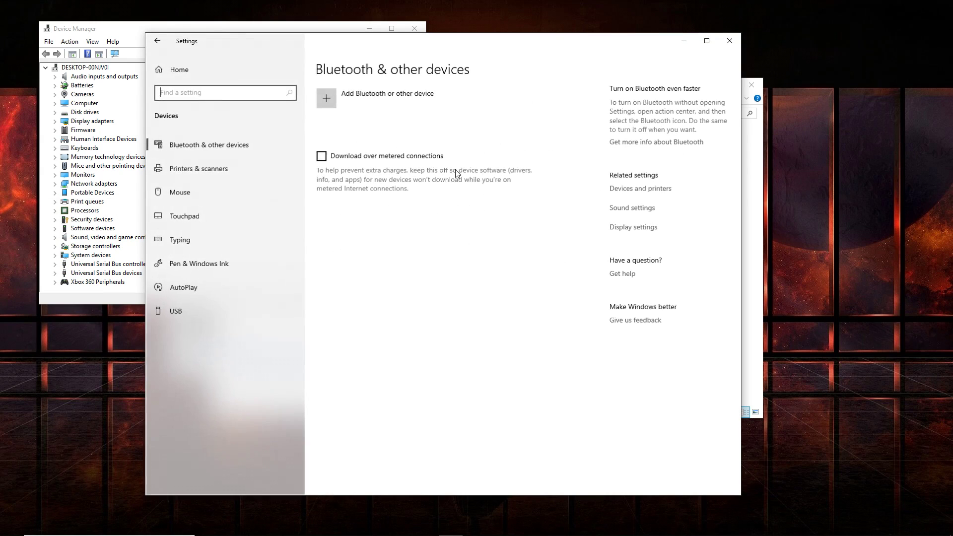
pyautogui.click(647, 190)
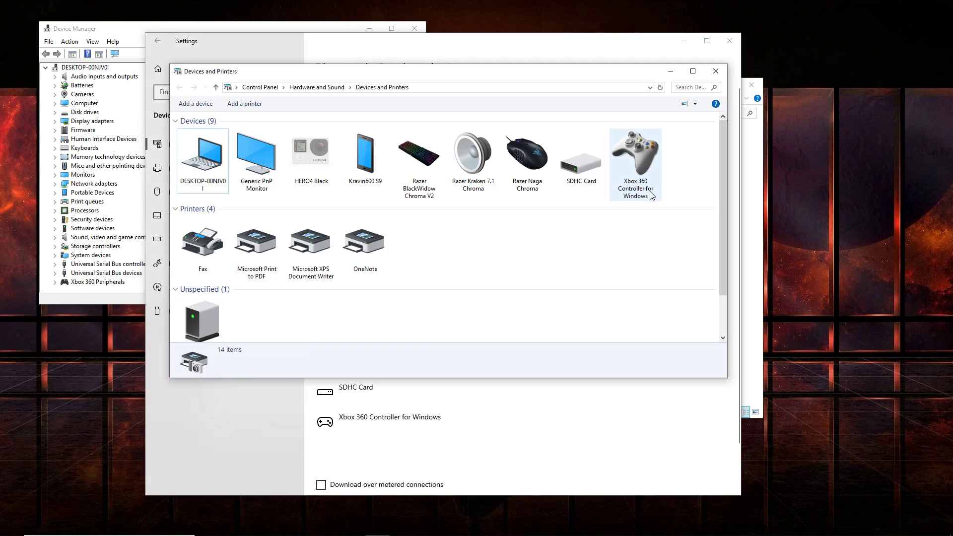
pyautogui.click(751, 85)
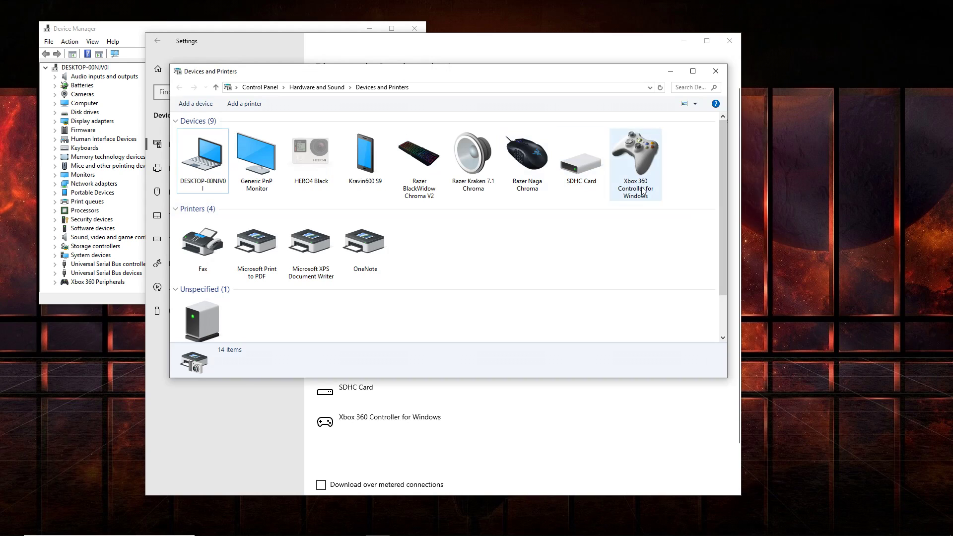
pyautogui.scroll(-1, 366, 176)
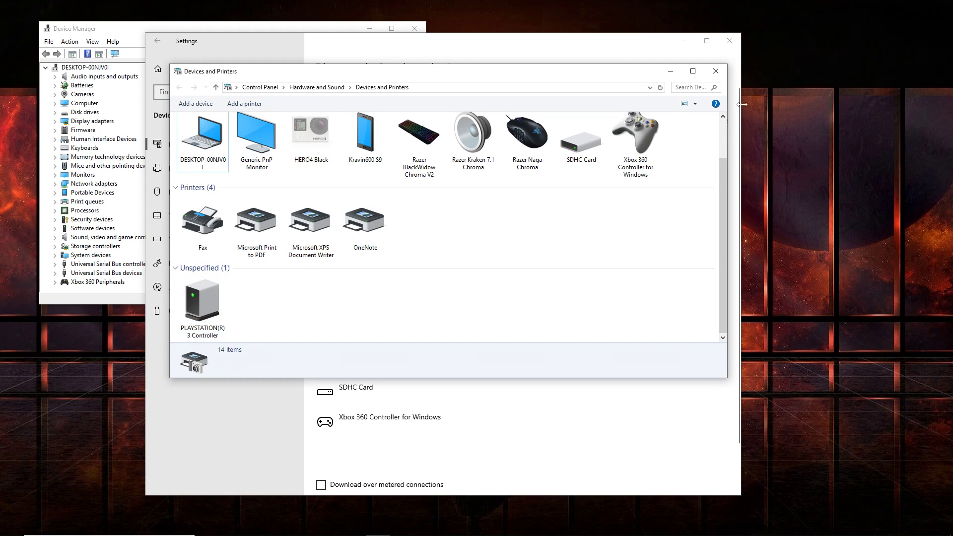
pyautogui.click(714, 71)
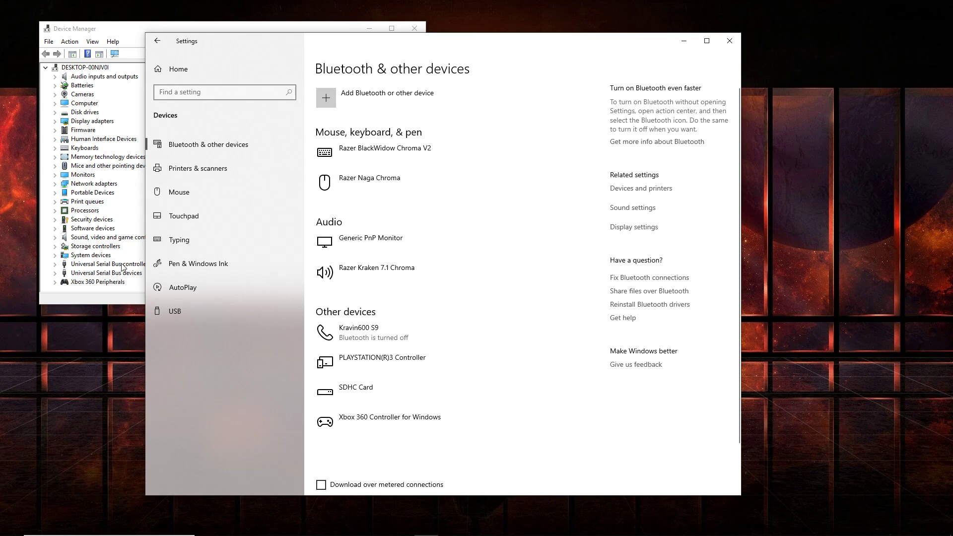
# - Inspect the Universal Serial Bus devices and the Intel Wireless Bluetooth device options in Device Manager, then close Device Manager and Settings
pyautogui.moveTo(91, 30); pyautogui.dragTo(385, 138)
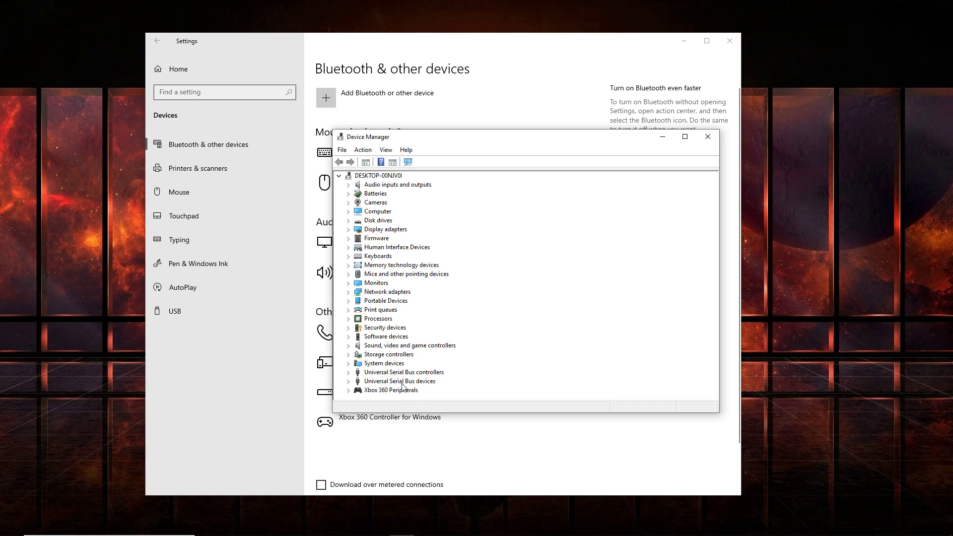
pyautogui.click(349, 381)
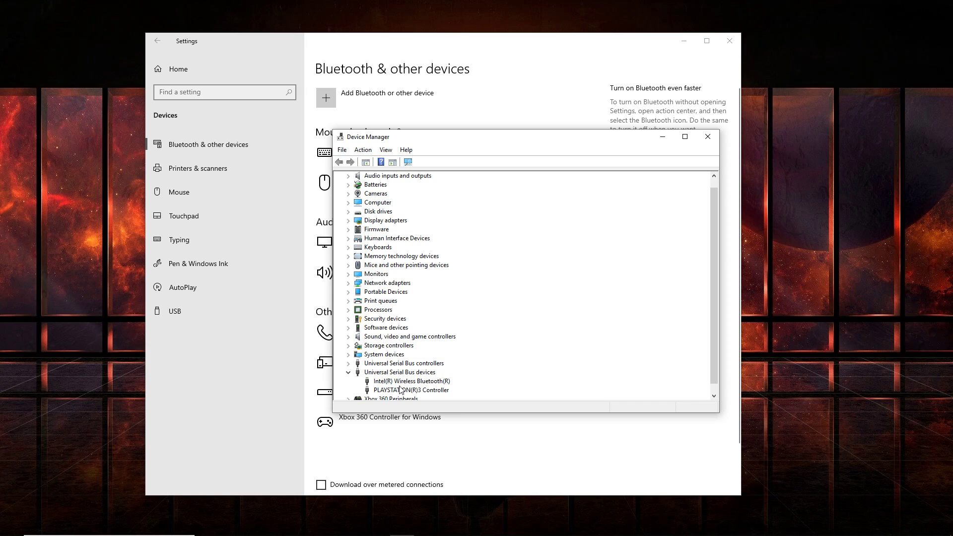
pyautogui.scroll(-1, 402, 390)
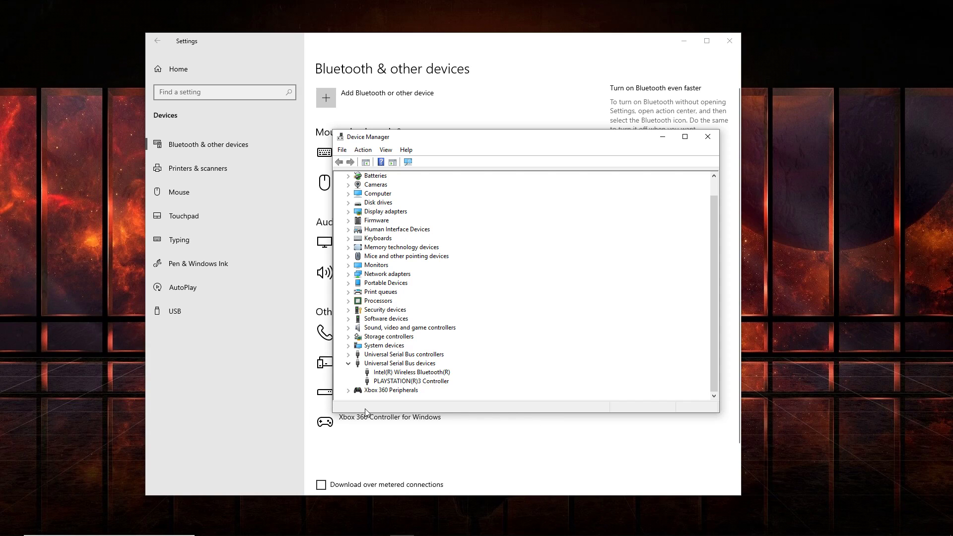
pyautogui.rightClick(391, 375)
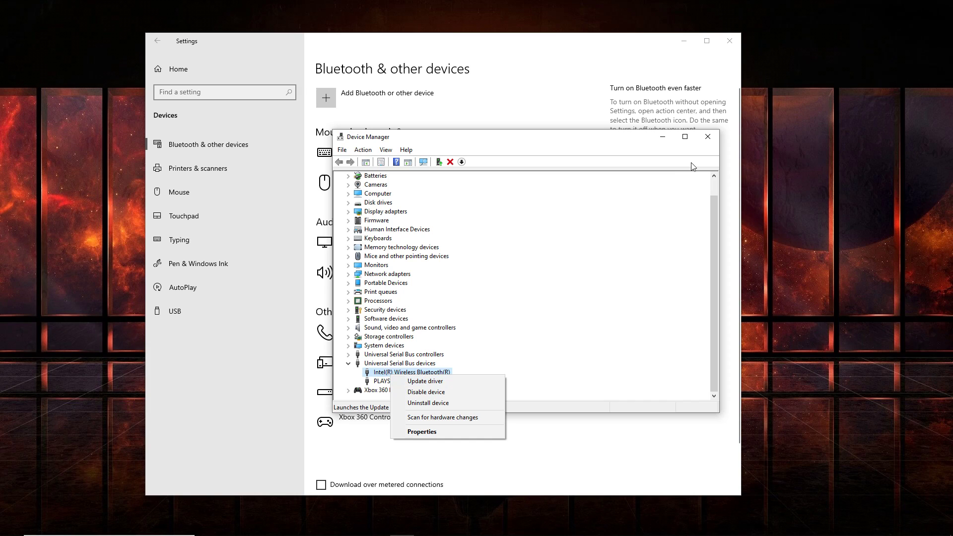
pyautogui.click(704, 136)
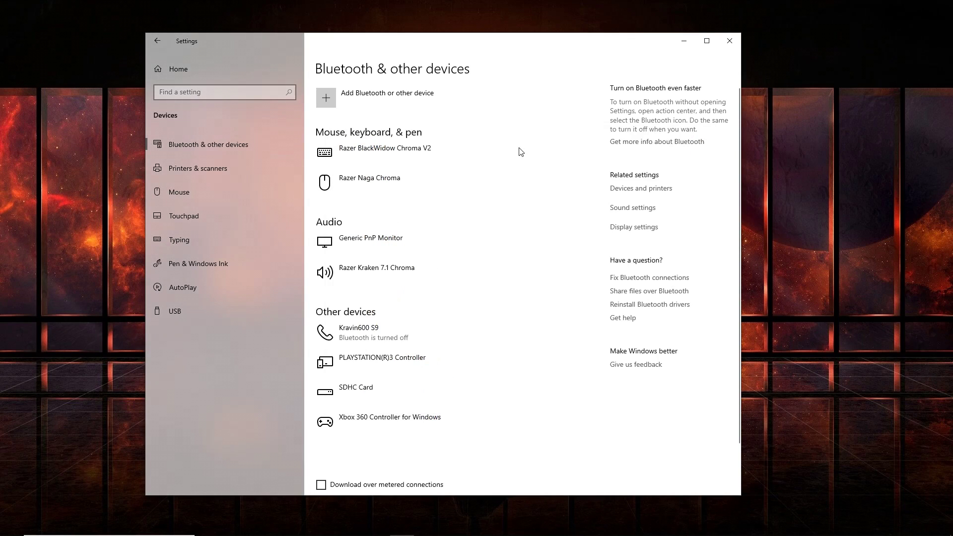
pyautogui.click(729, 41)
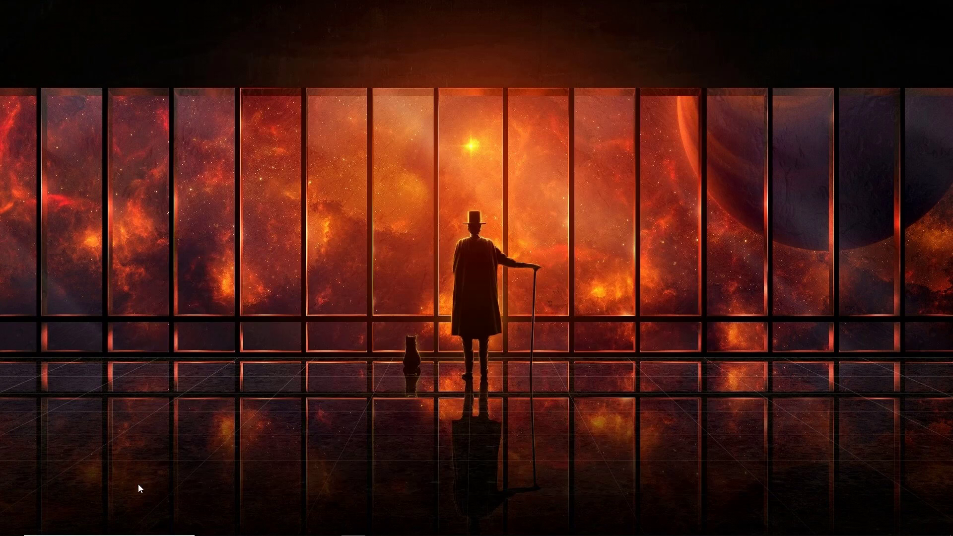
# - Open Add or remove programs, look through the installed apps for an SCP driver entry, and close Settings
pyautogui.click(12, 526)
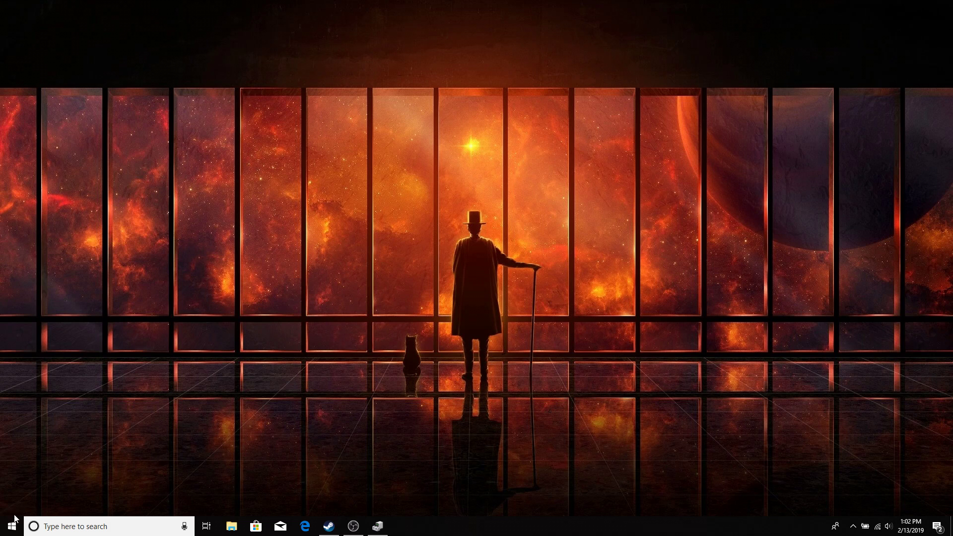
pyautogui.write('un')
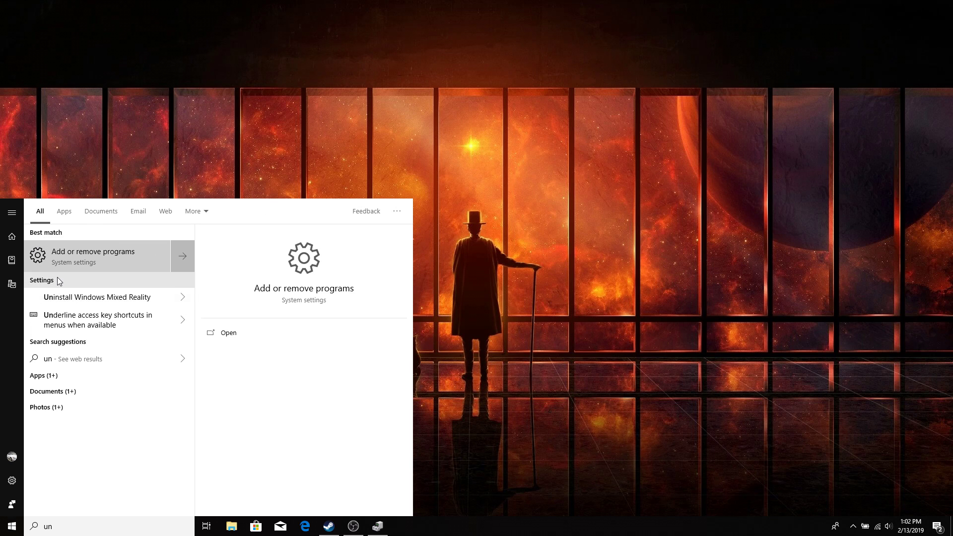
pyautogui.click(58, 263)
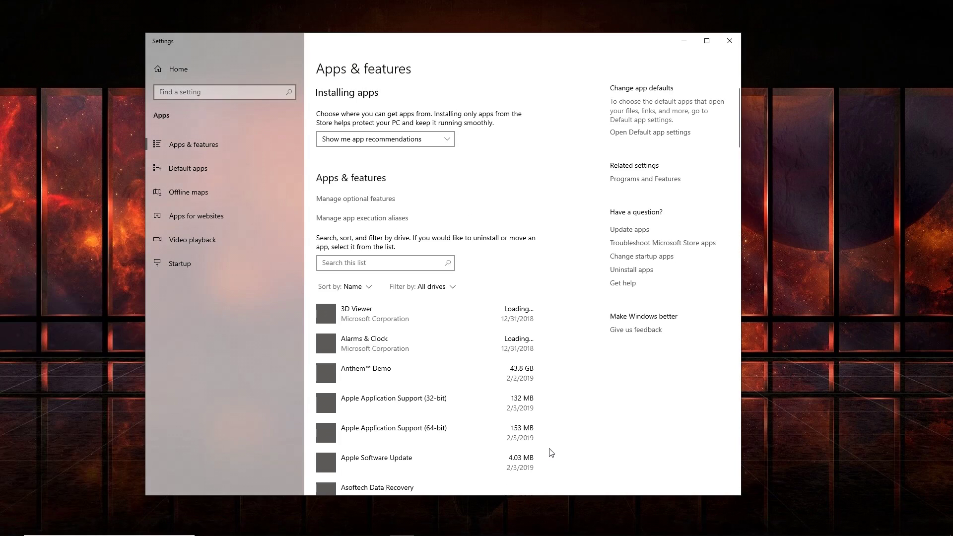
pyautogui.scroll(-15, 383, 221)
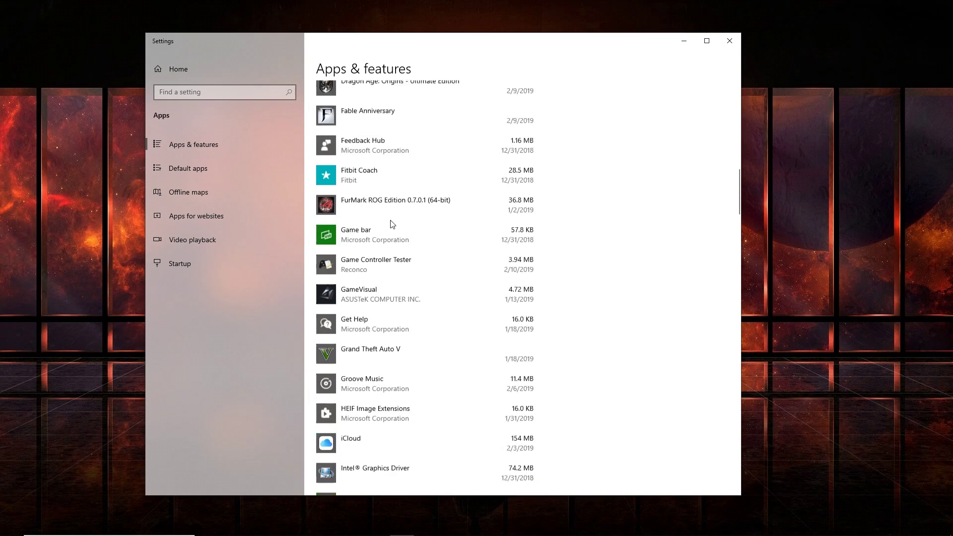
pyautogui.scroll(-20, 383, 221)
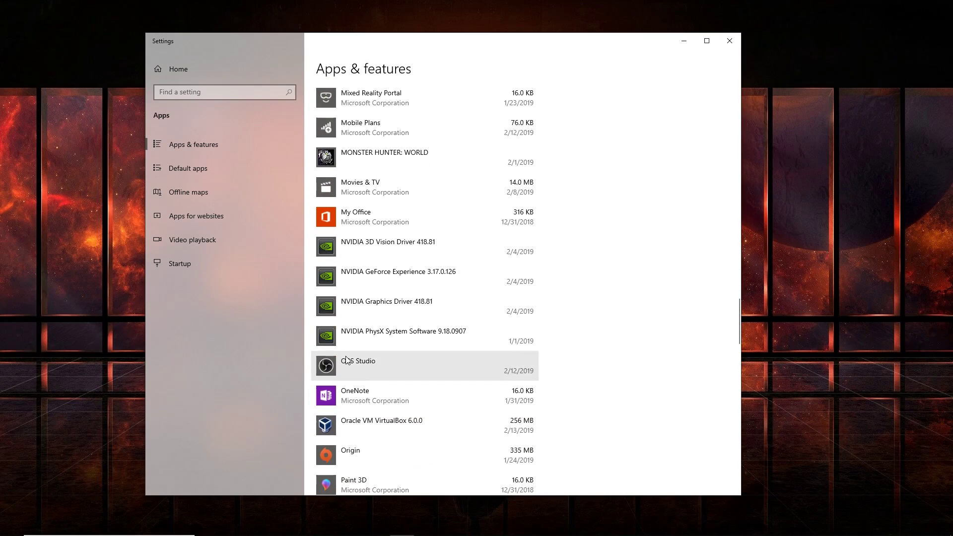
pyautogui.scroll(-15, 348, 358)
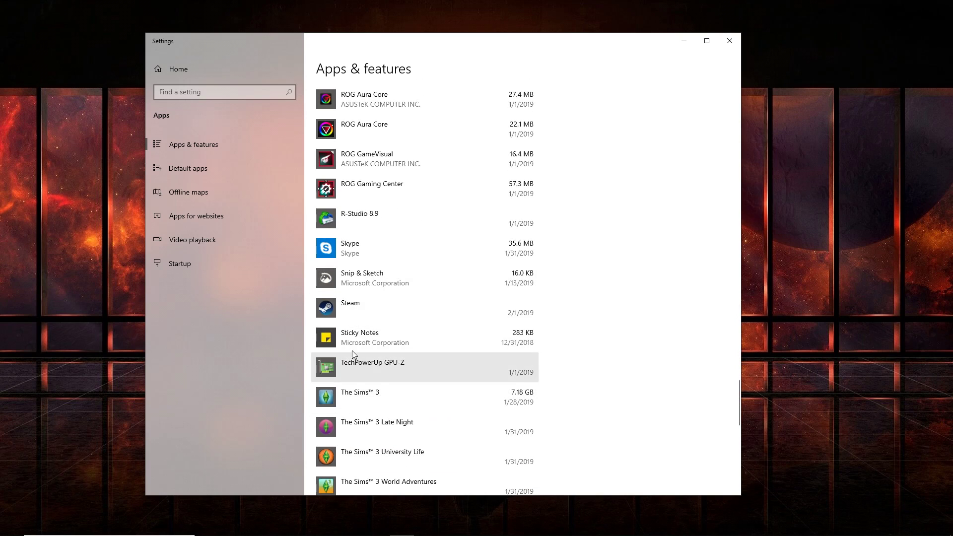
pyautogui.click(730, 40)
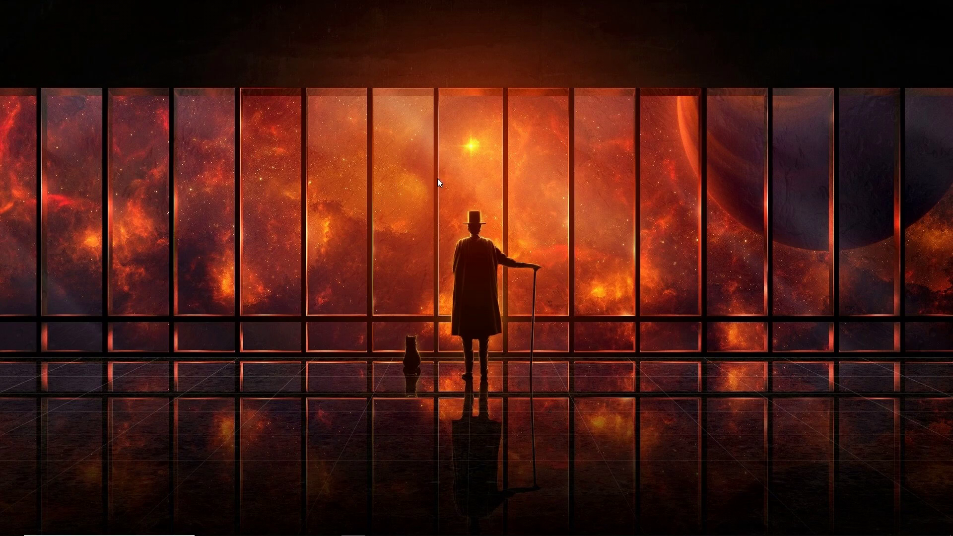
# - Browse File Explorer to the bin folder at C:\Program Files\Scarlet.Crush Productions\ScpServer\bin
pyautogui.moveTo(232, 532)
pyautogui.press('super+e')
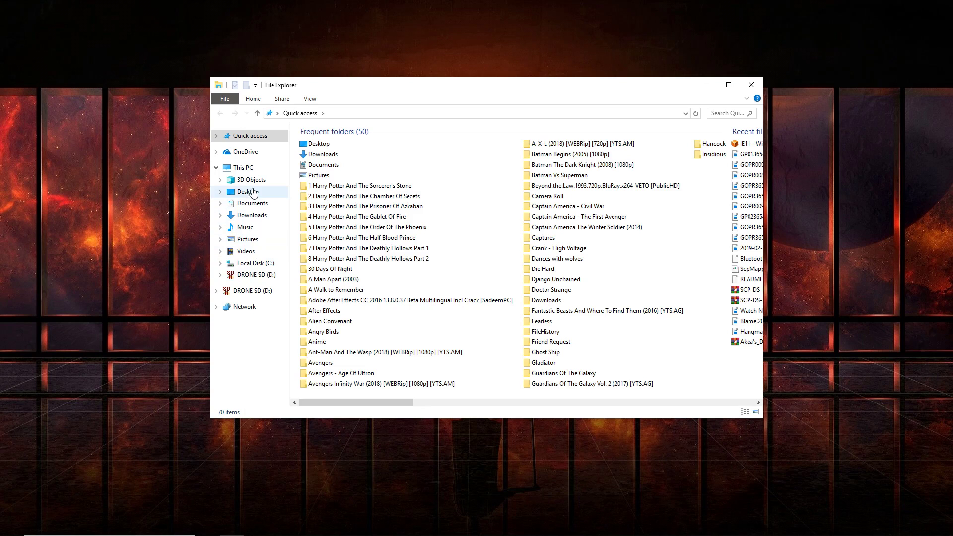
pyautogui.click(242, 169)
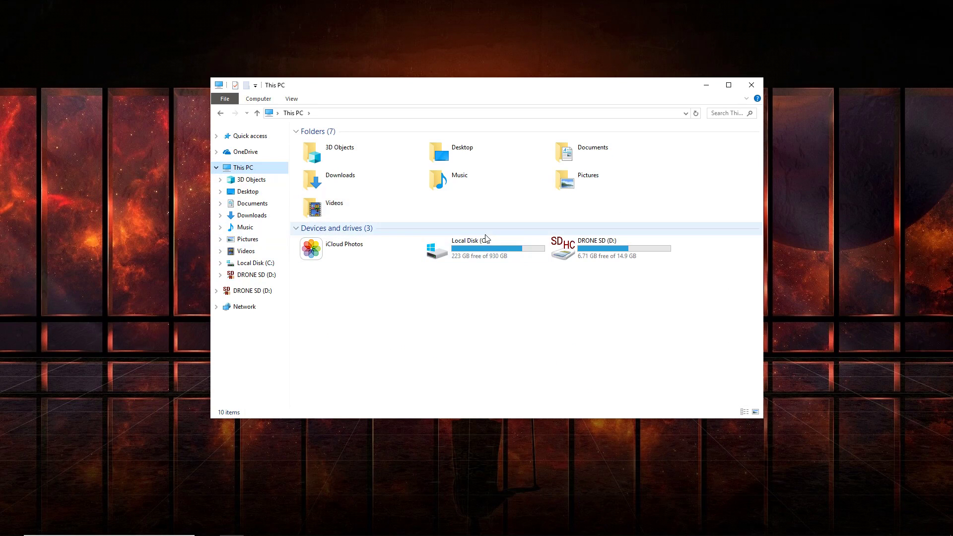
pyautogui.doubleClick(490, 252)
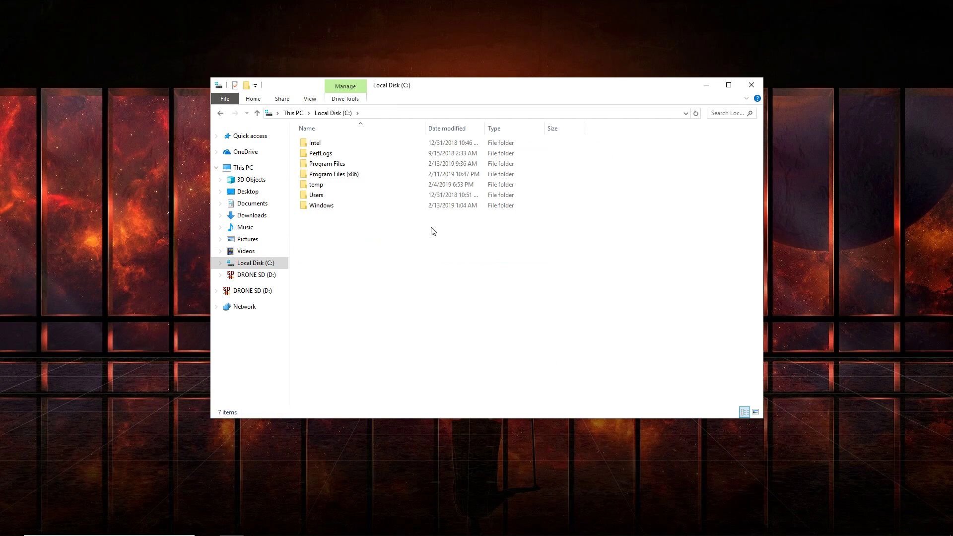
pyautogui.doubleClick(339, 164)
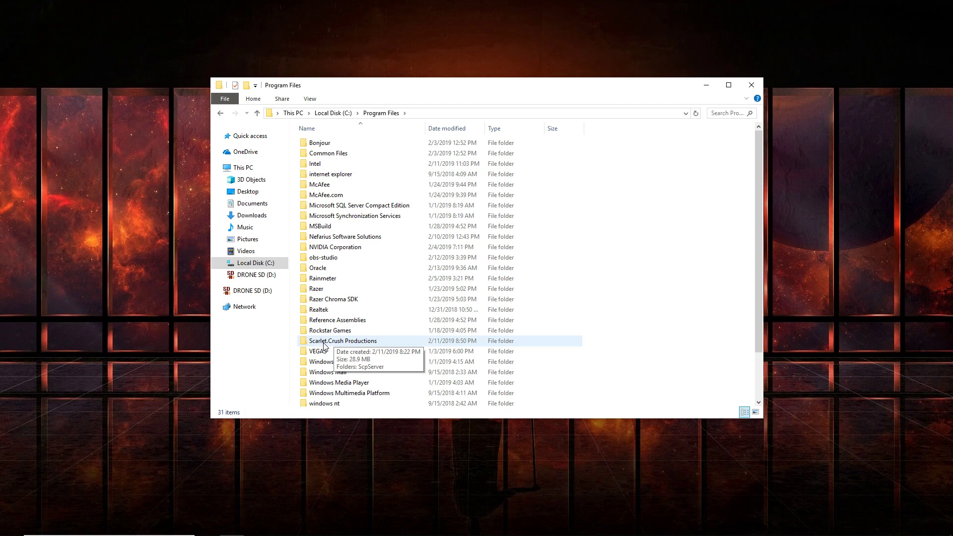
pyautogui.doubleClick(376, 341)
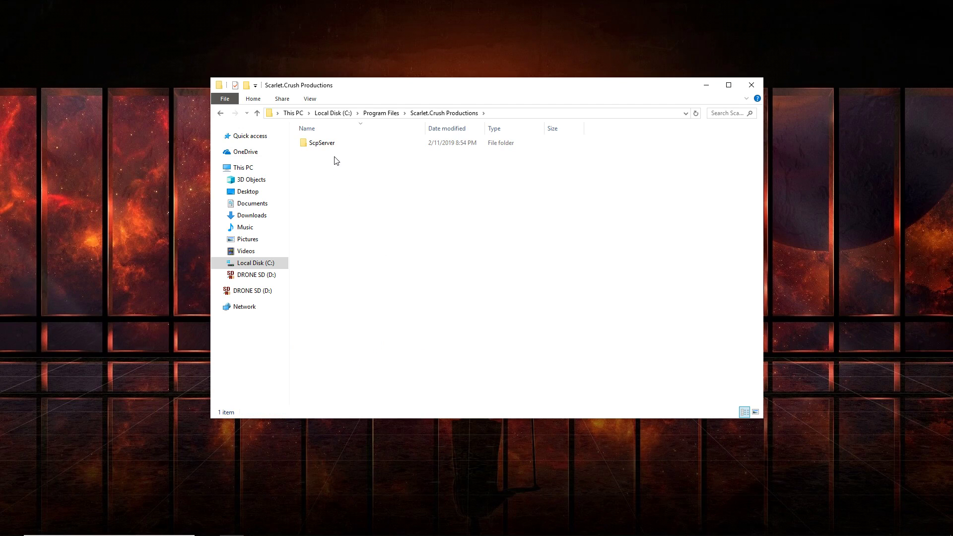
pyautogui.doubleClick(326, 145)
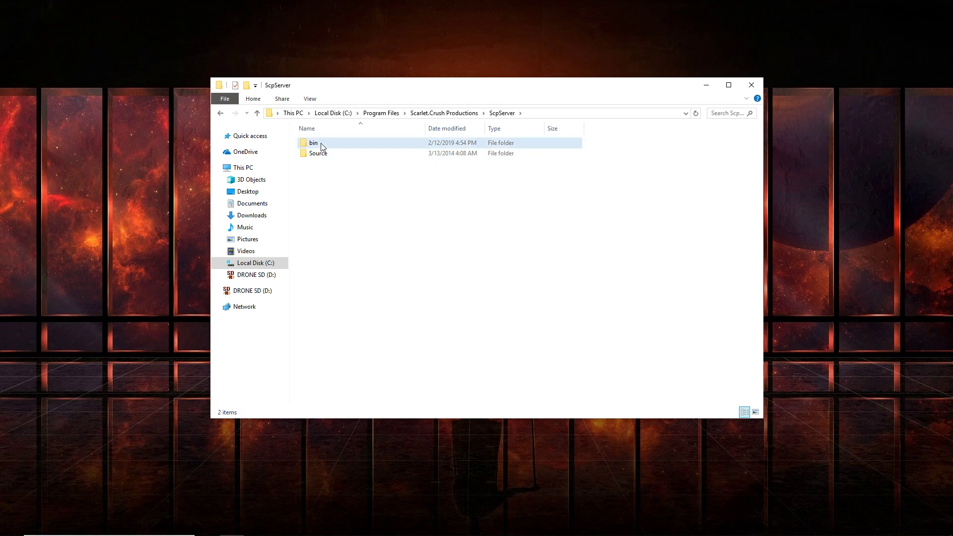
pyautogui.doubleClick(322, 144)
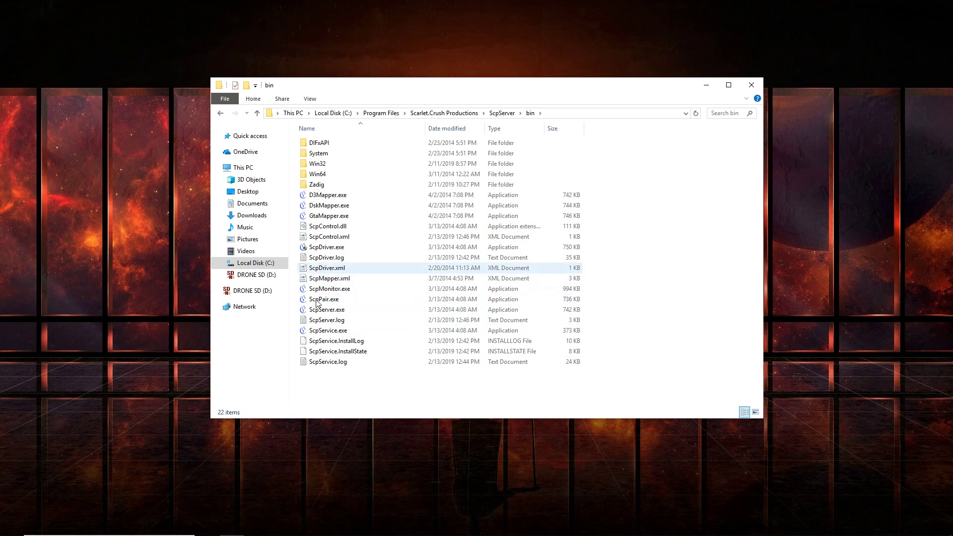
# - Run ScpDriver.exe as administrator, examine the installer's Uninstall option, and close the installer and the folder window
pyautogui.moveTo(346, 253)
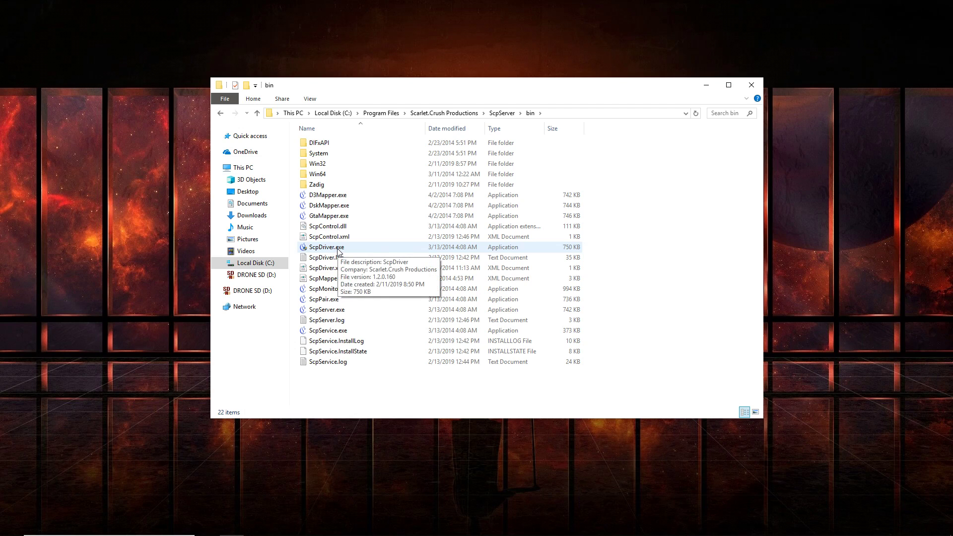
pyautogui.rightClick(330, 249)
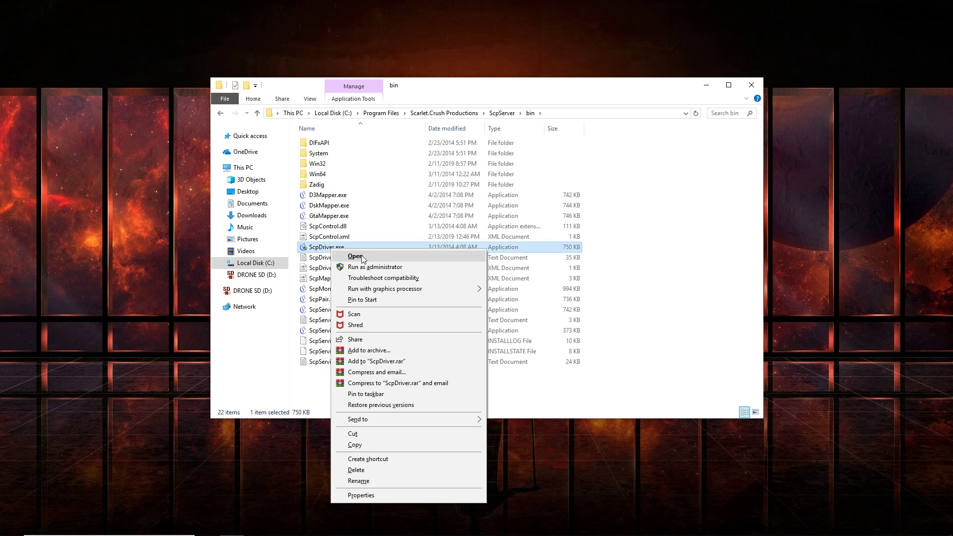
pyautogui.click(366, 268)
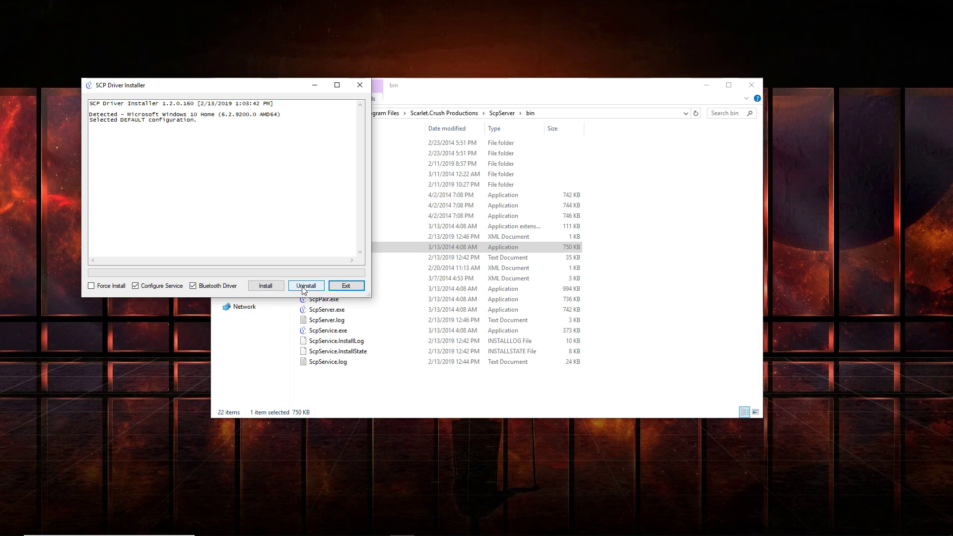
pyautogui.click(360, 85)
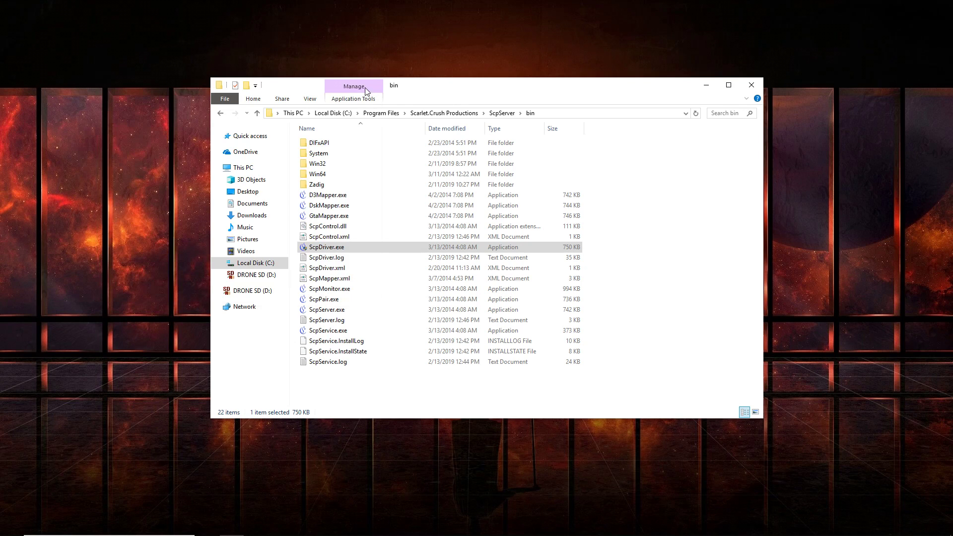
pyautogui.click(752, 85)
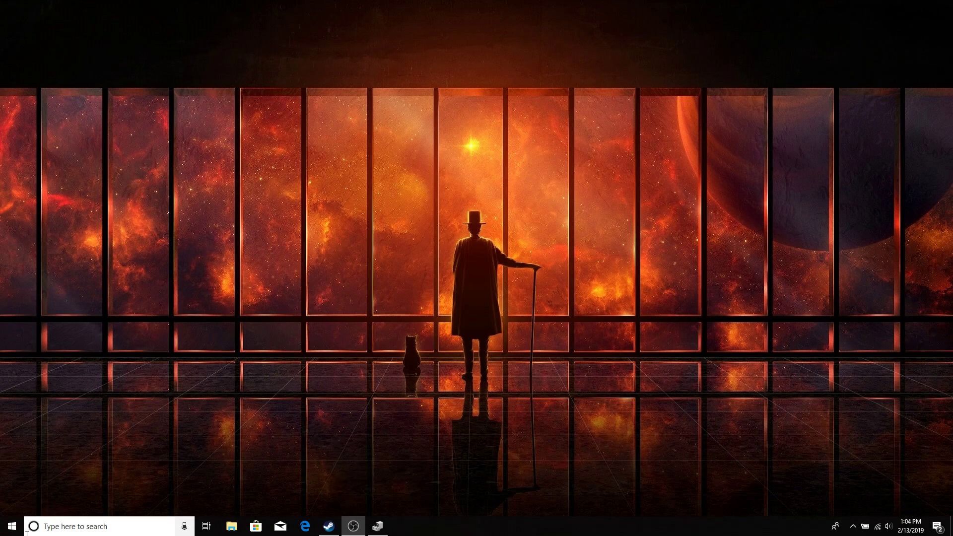
# - Bring up the open Device Manager window, move it toward the middle of the desktop, look over its device categories, and close it
pyautogui.click(378, 527)
pyautogui.moveTo(106, 30); pyautogui.dragTo(356, 113)
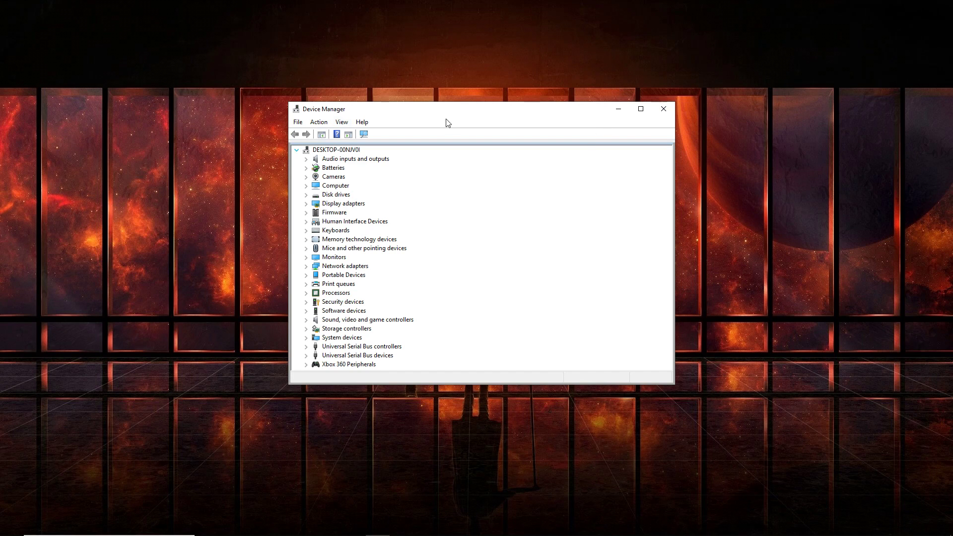
pyautogui.click(664, 109)
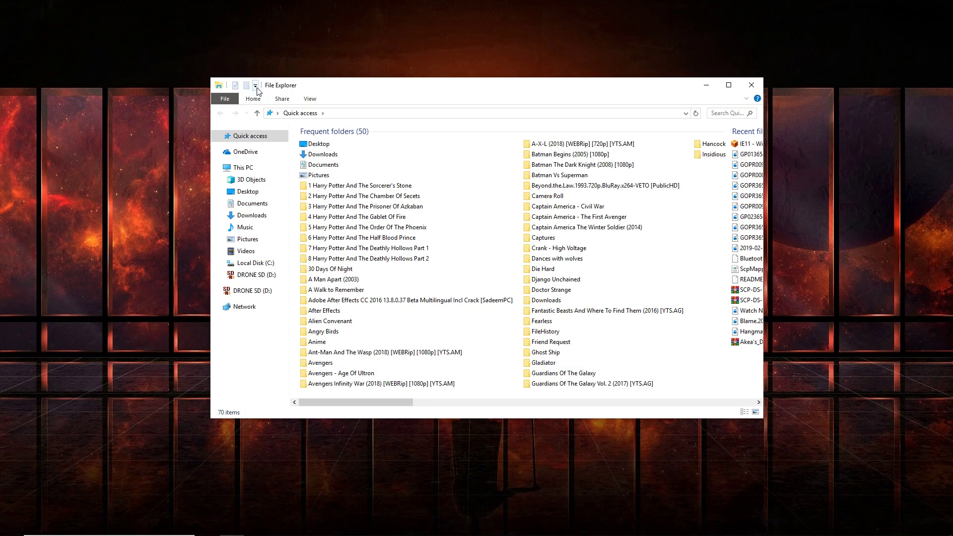
# - Go back to the ScpServer bin folder under Scarlet.Crush Productions in Program Files on Local Disk (C:)
pyautogui.click(256, 168)
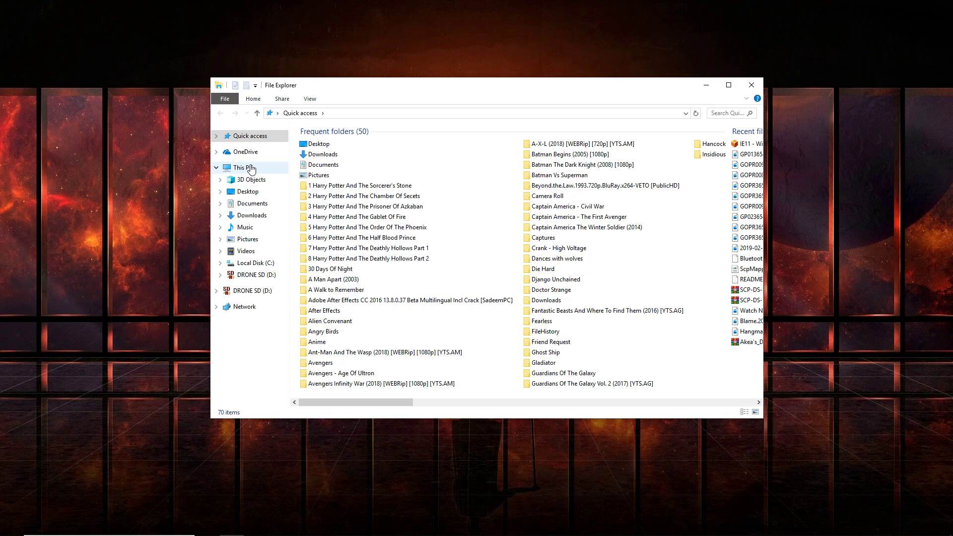
pyautogui.doubleClick(462, 245)
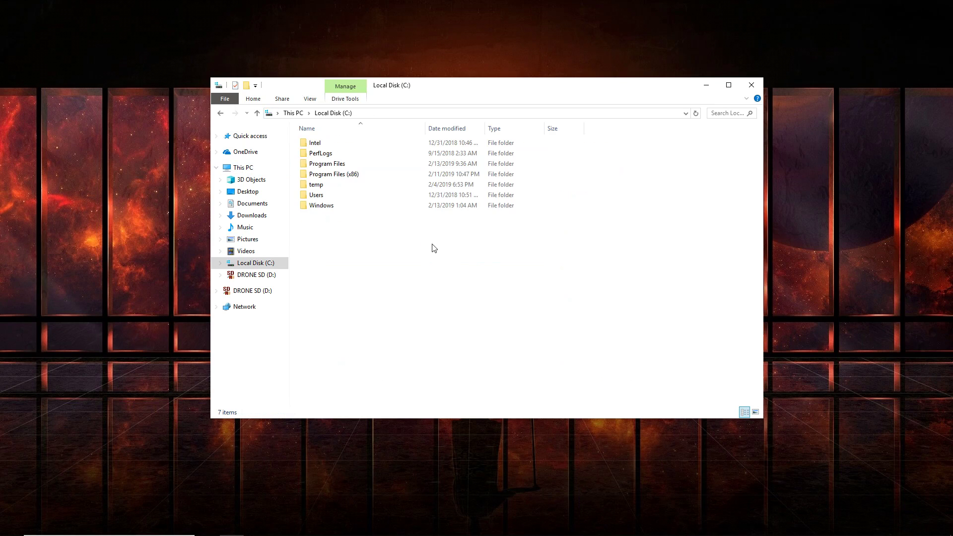
pyautogui.doubleClick(321, 164)
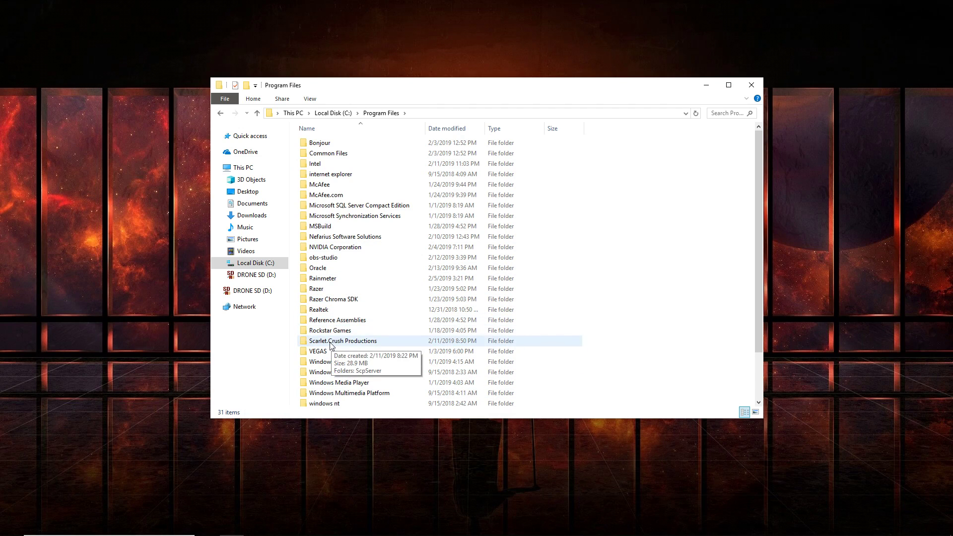
pyautogui.doubleClick(332, 342)
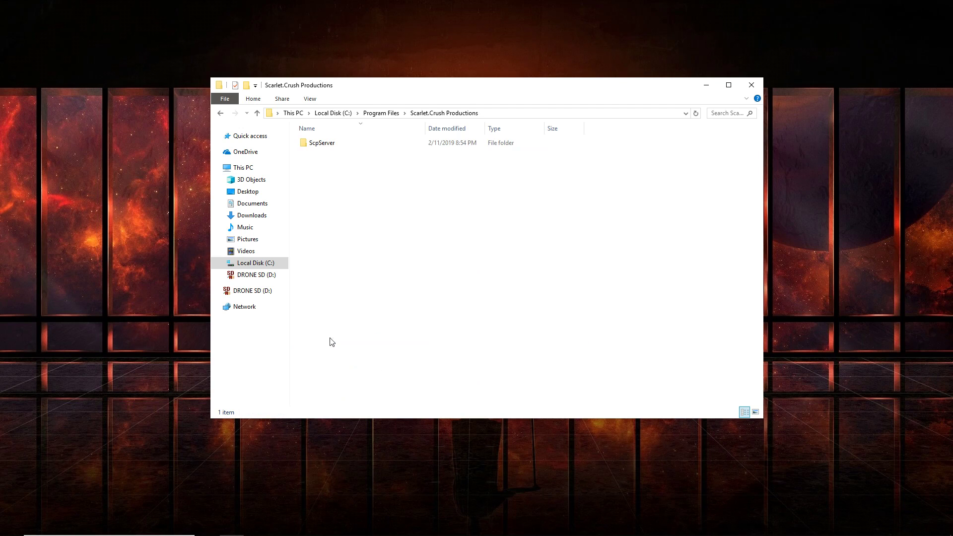
pyautogui.doubleClick(326, 147)
pyautogui.doubleClick(320, 143)
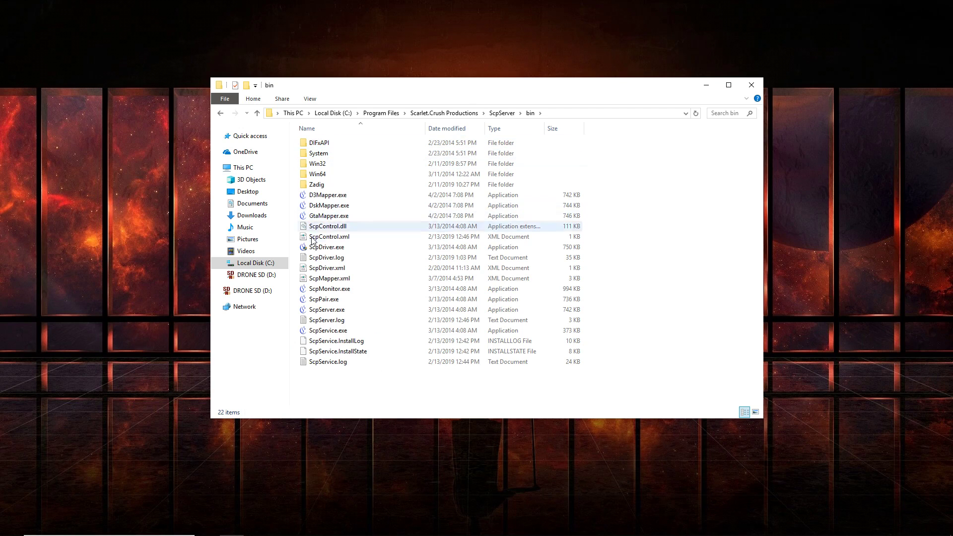
# - Run ScpDriver.exe as administrator, review the Force Install, Configure Service and Bluetooth Driver options, and close the installer
pyautogui.rightClick(323, 248)
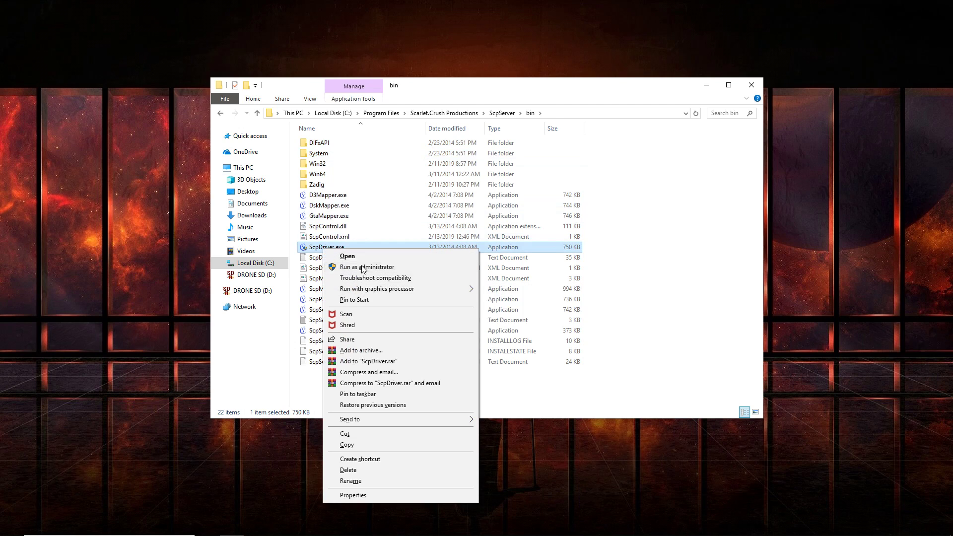
pyautogui.click(364, 267)
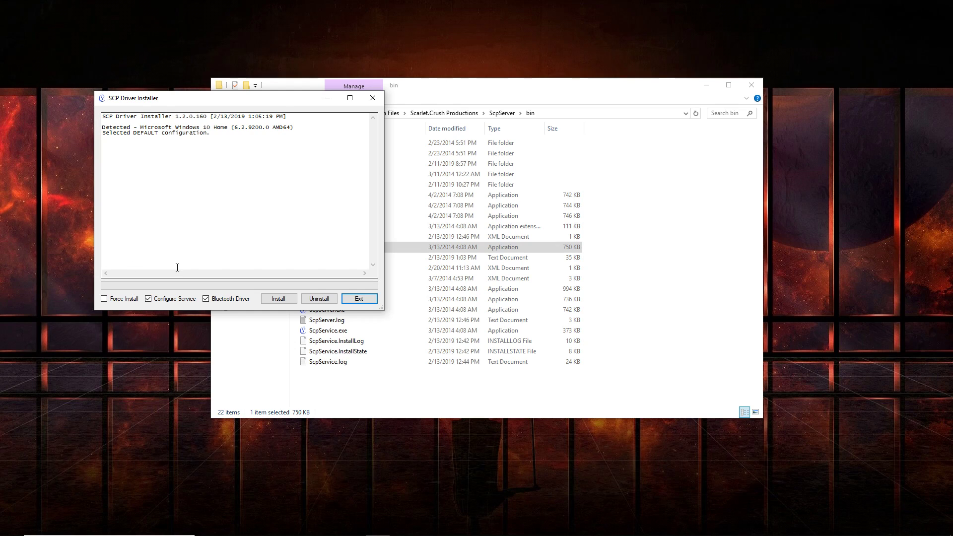
pyautogui.click(371, 99)
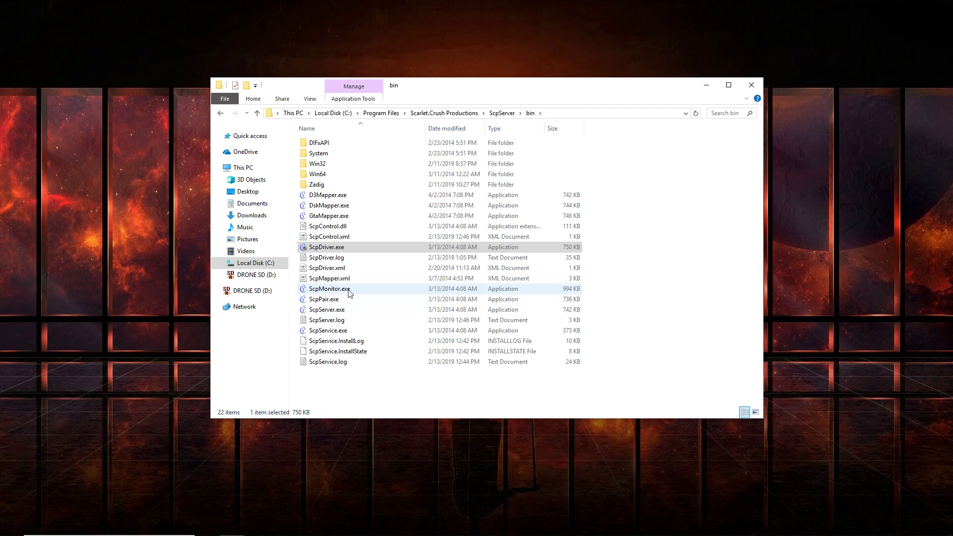
# - Run ScpMonitor.exe as administrator and dismiss its notification
pyautogui.click(320, 292)
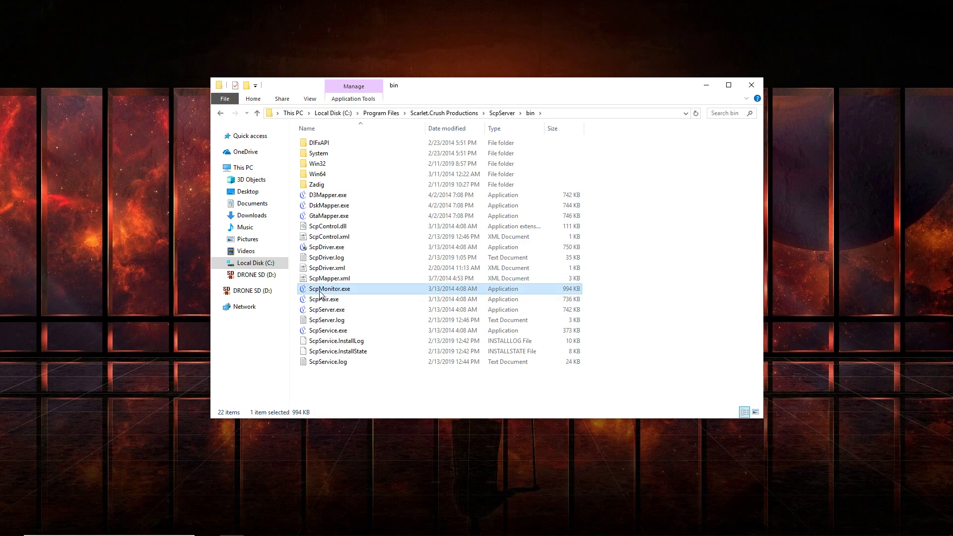
pyautogui.rightClick(320, 293)
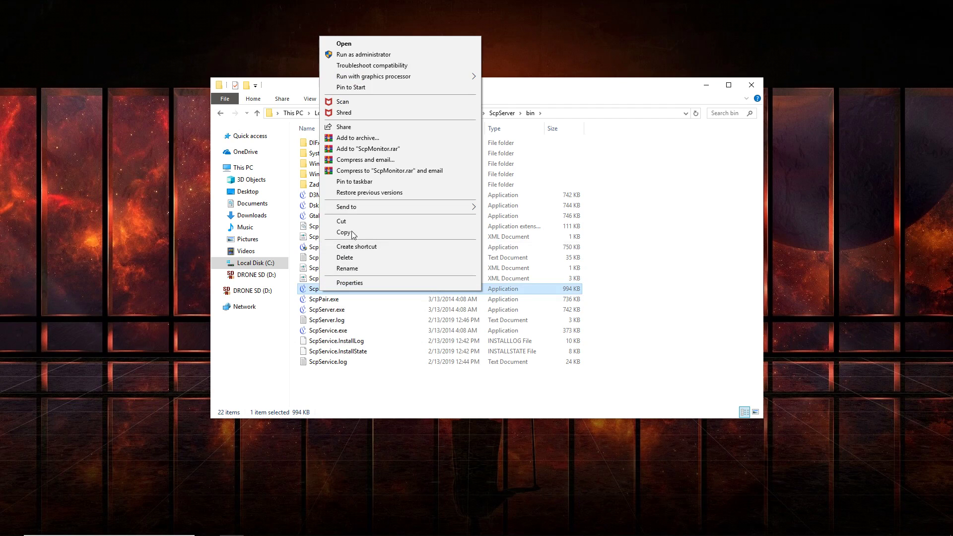
pyautogui.click(365, 55)
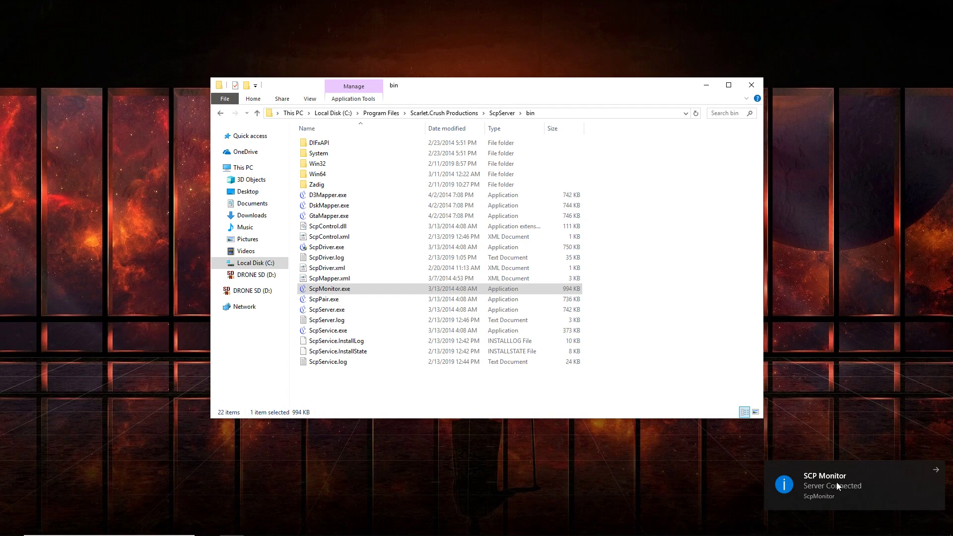
pyautogui.click(934, 473)
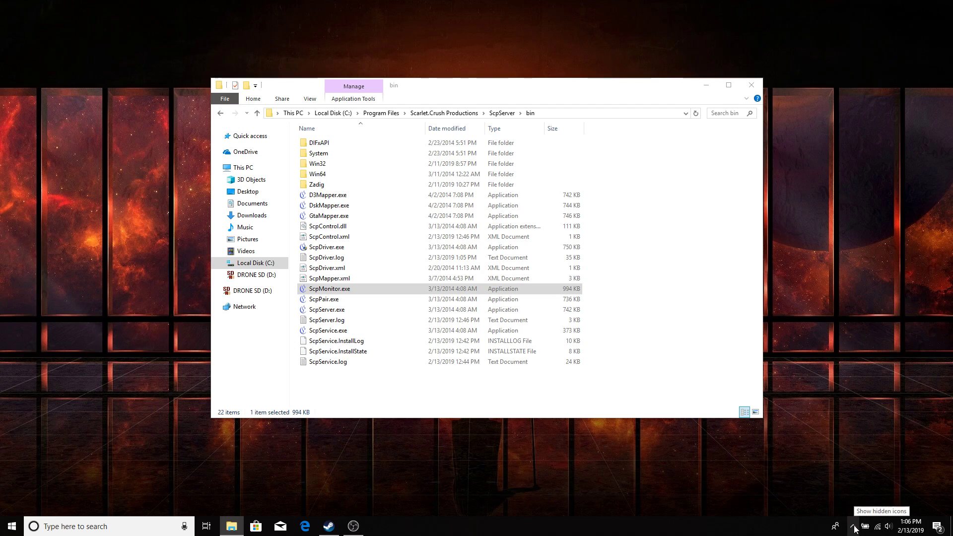
# - Show the running SCP Monitor window, check its host address and pad status, and place it above the folder window
pyautogui.click(853, 527)
pyautogui.click(822, 467)
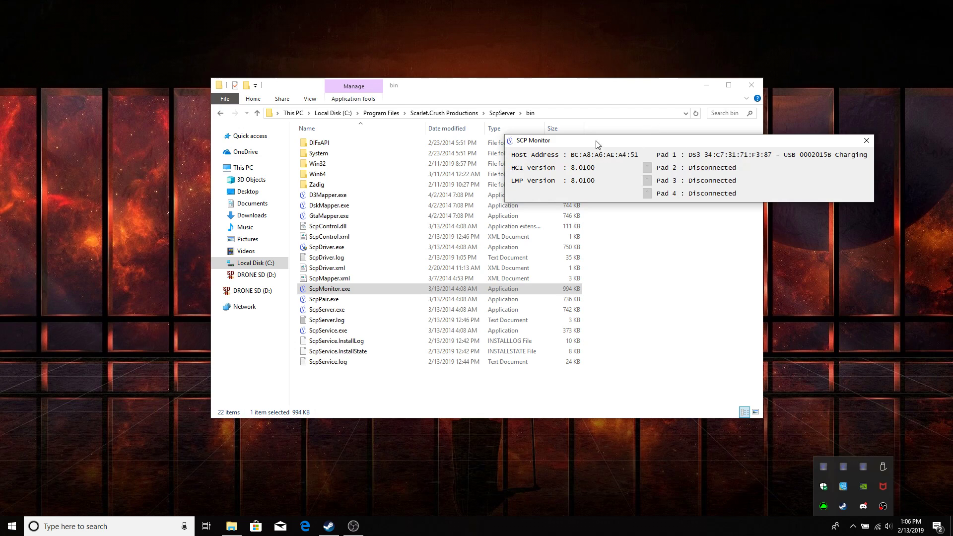
pyautogui.click(580, 159)
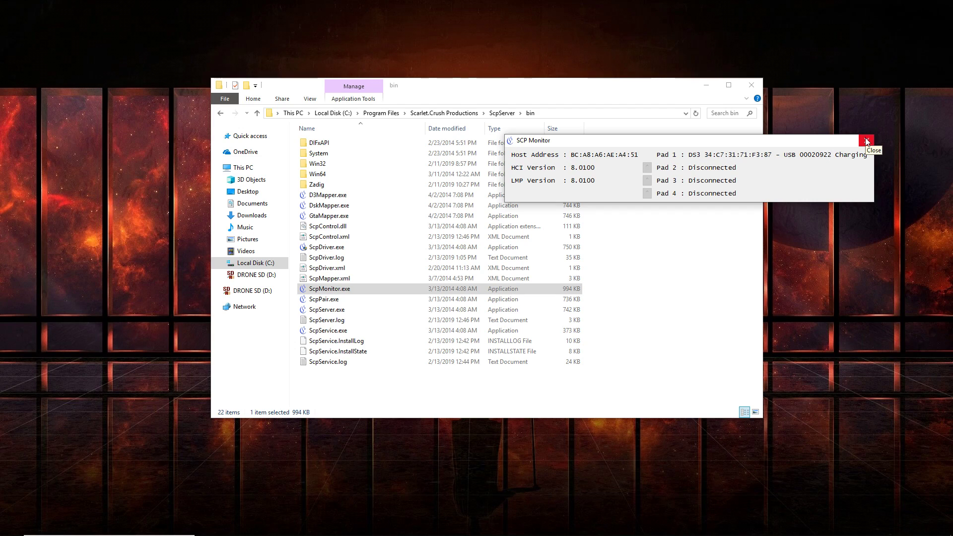
pyautogui.moveTo(810, 143); pyautogui.dragTo(830, 12)
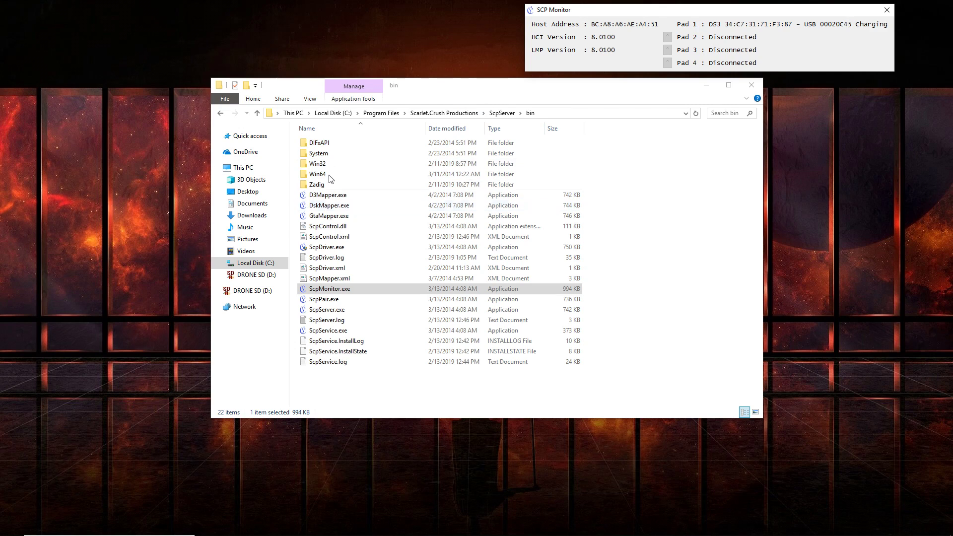
# - Open the Zadig folder inside bin and run zadig.exe as administrator
pyautogui.click(316, 186)
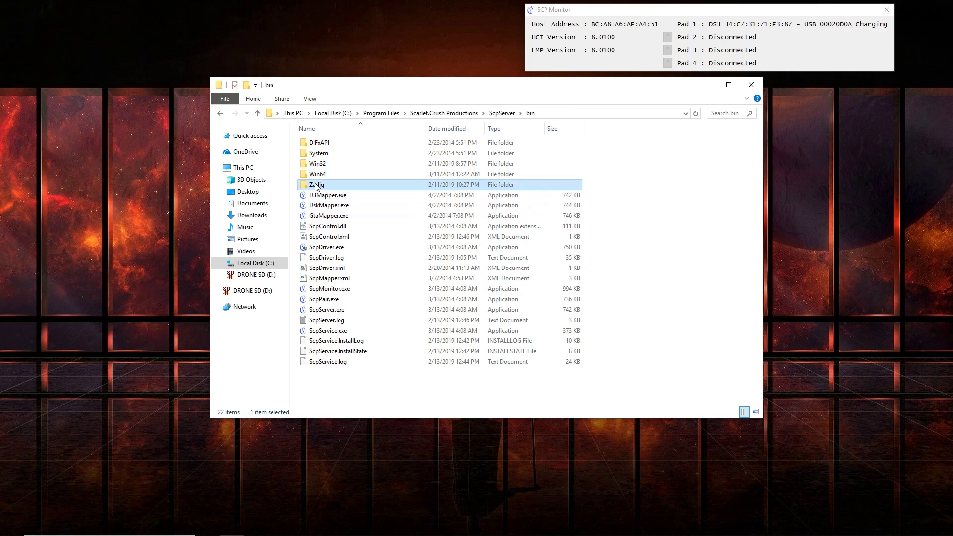
pyautogui.doubleClick(316, 186)
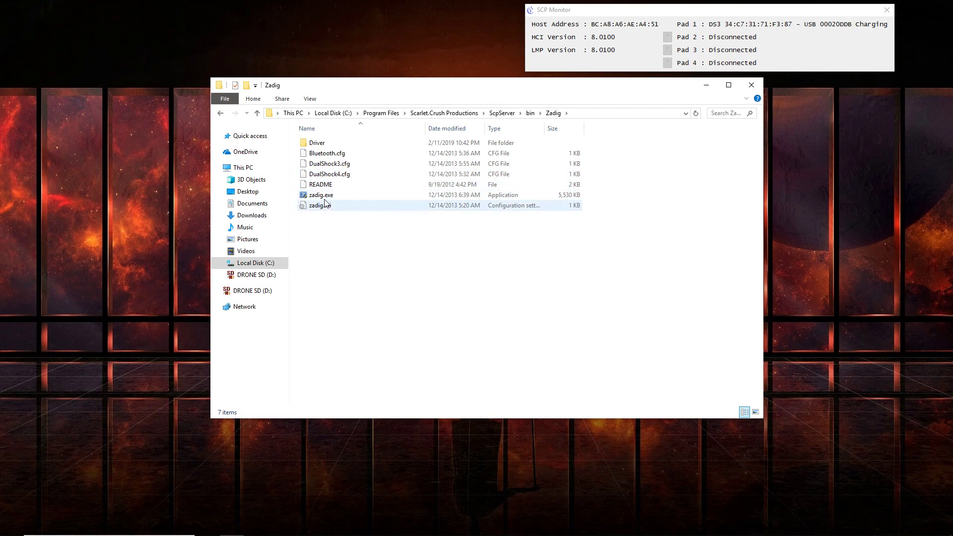
pyautogui.click(323, 198)
pyautogui.rightClick(323, 197)
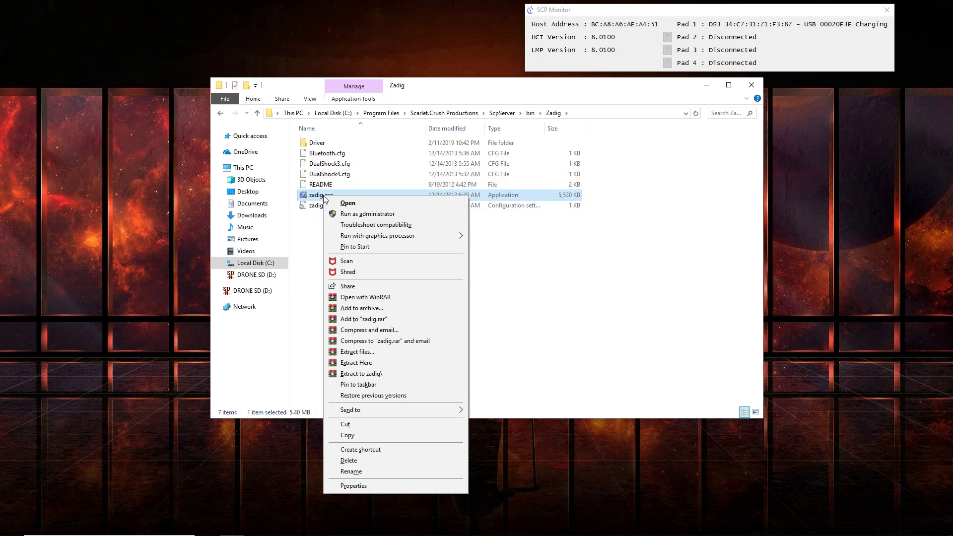
pyautogui.click(344, 214)
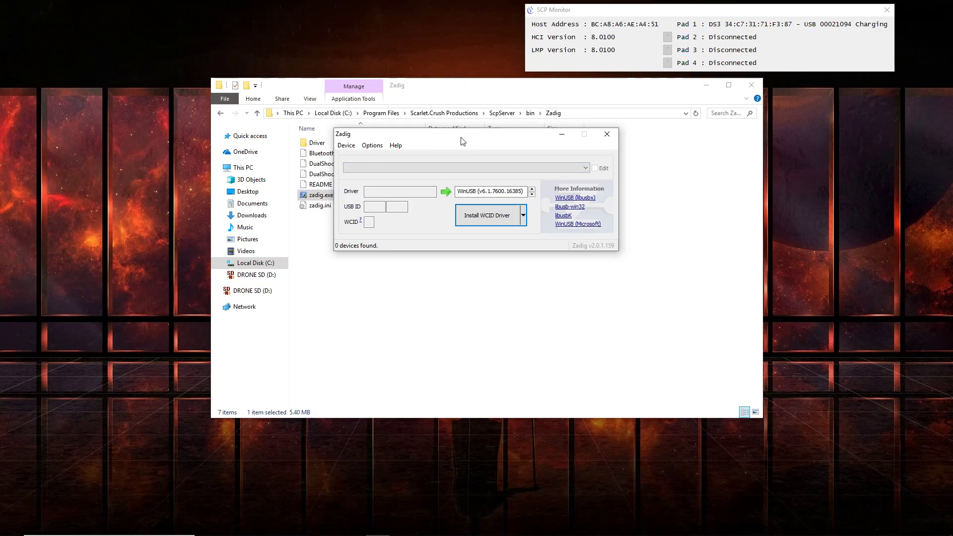
# - Move the Zadig window clear of the file list and load the Bluetooth.cfg preset device
pyautogui.moveTo(462, 142); pyautogui.dragTo(482, 210)
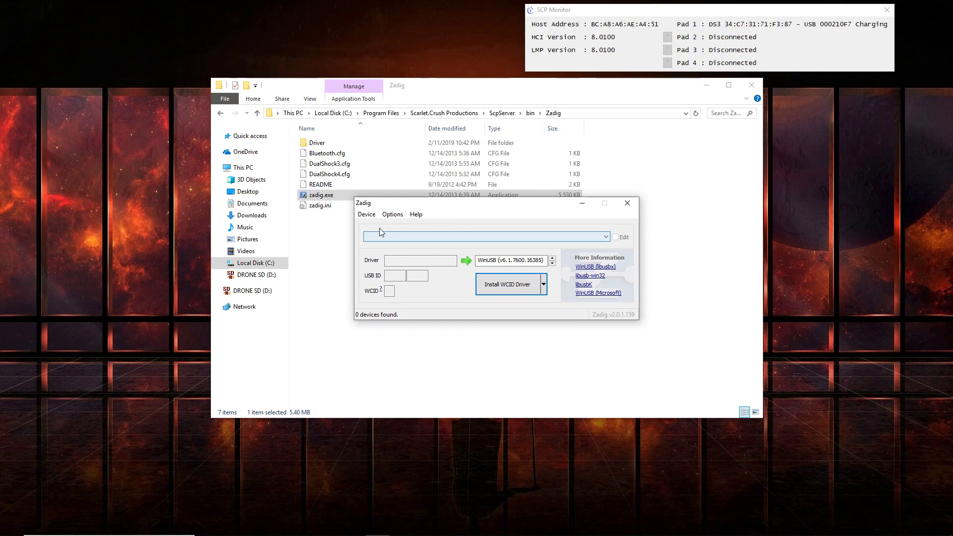
pyautogui.click(366, 217)
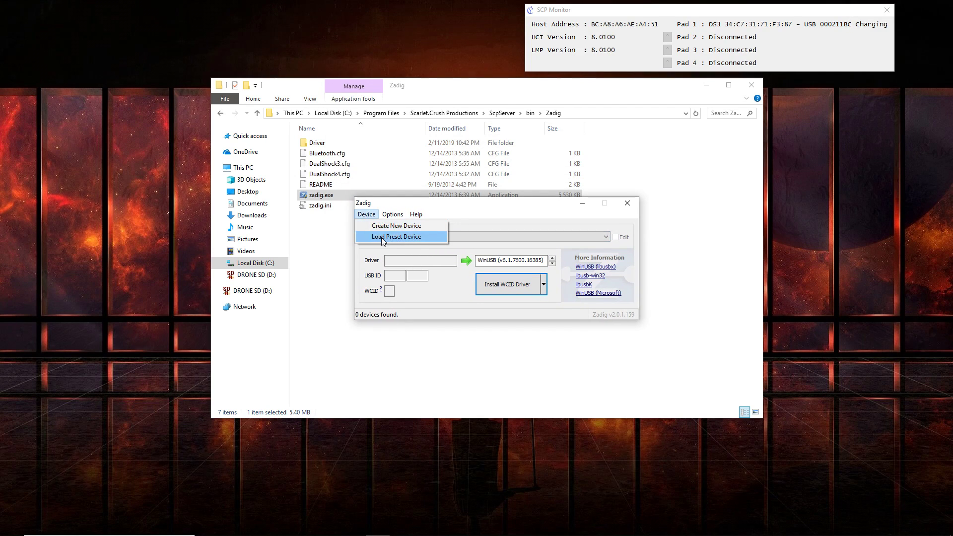
pyautogui.click(381, 238)
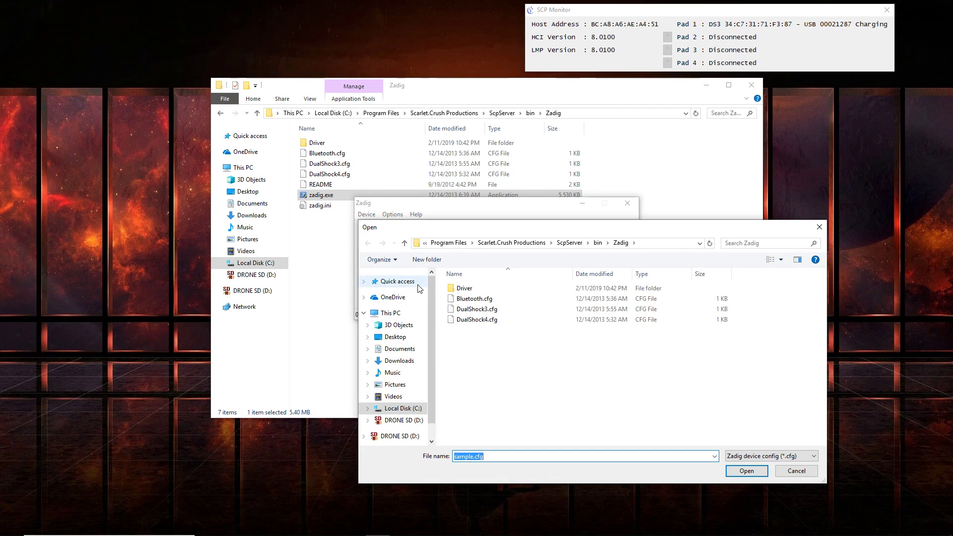
pyautogui.doubleClick(475, 299)
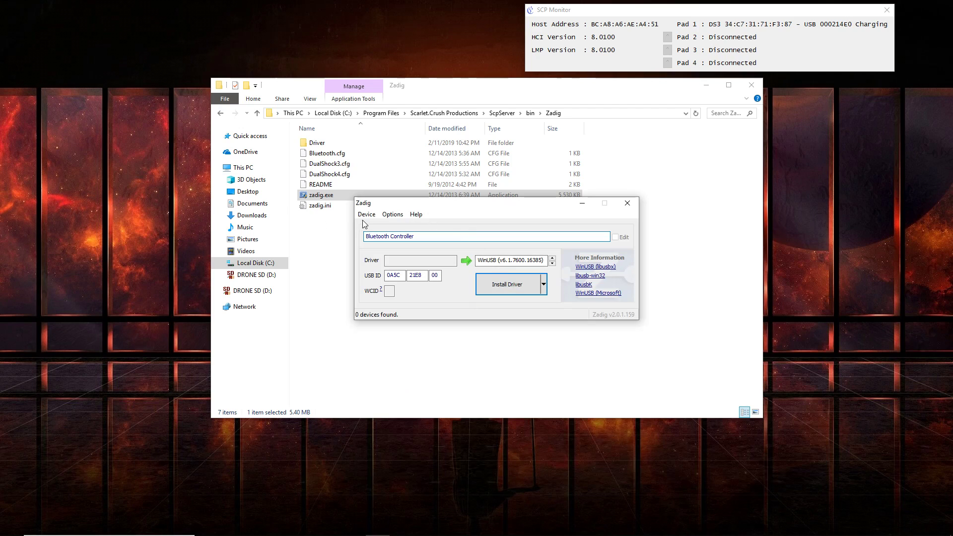
# - List all devices in Zadig, select Intel(R) Wireless Bluetooth(R) to inspect its driver, and close Zadig, returning to the bin folder
pyautogui.click(402, 216)
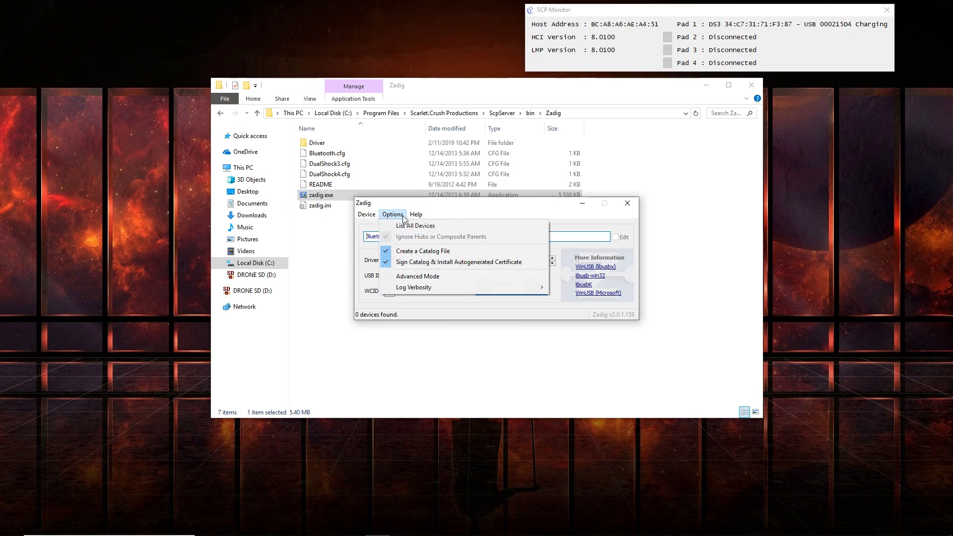
pyautogui.click(424, 228)
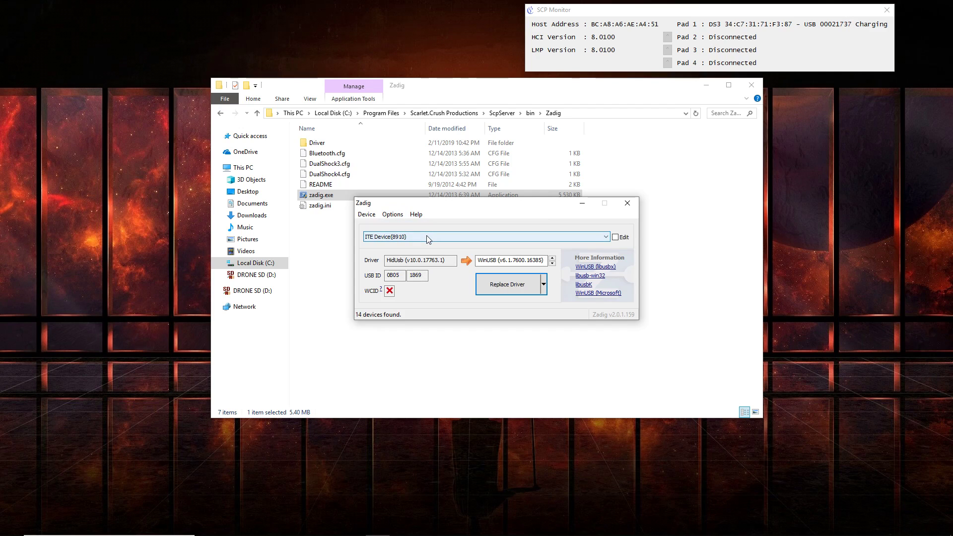
pyautogui.click(426, 237)
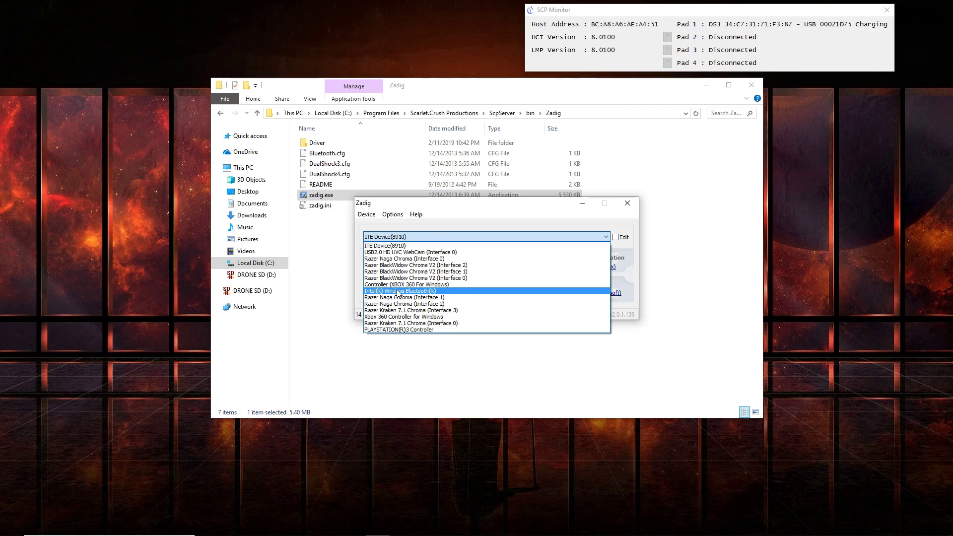
pyautogui.click(399, 291)
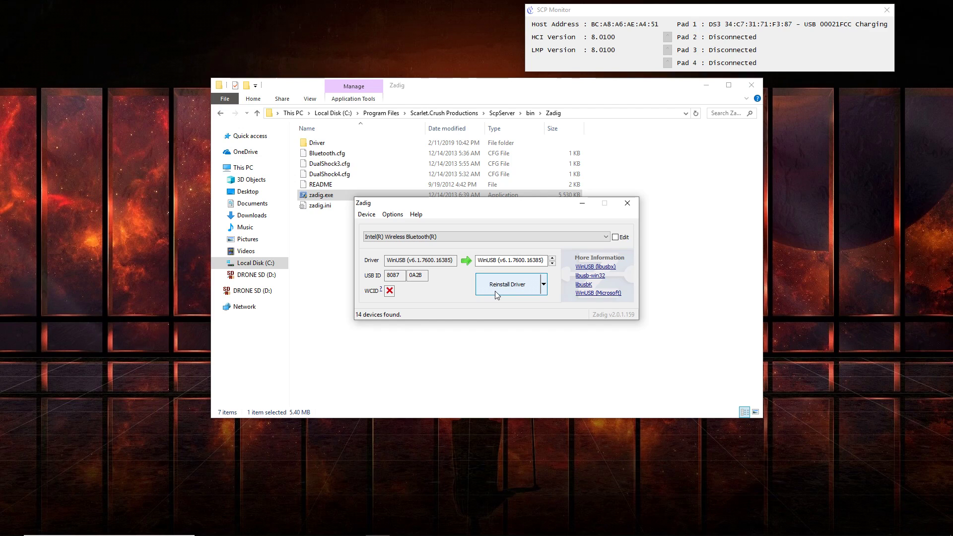
pyautogui.click(627, 204)
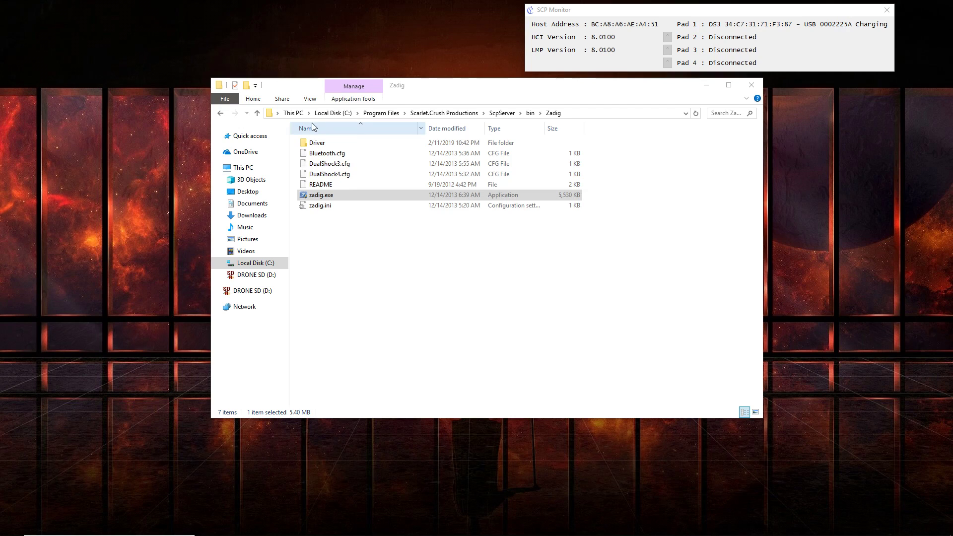
pyautogui.click(221, 114)
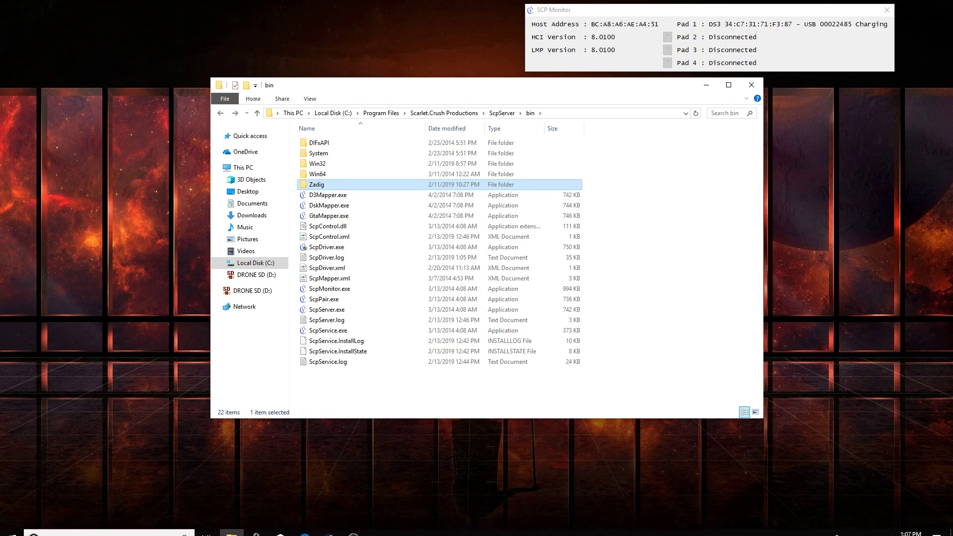
# - Open Device Manager and check the Universal Serial Bus devices category for the Bluetooth adapter and PS3 controller
pyautogui.moveTo(14, 532)
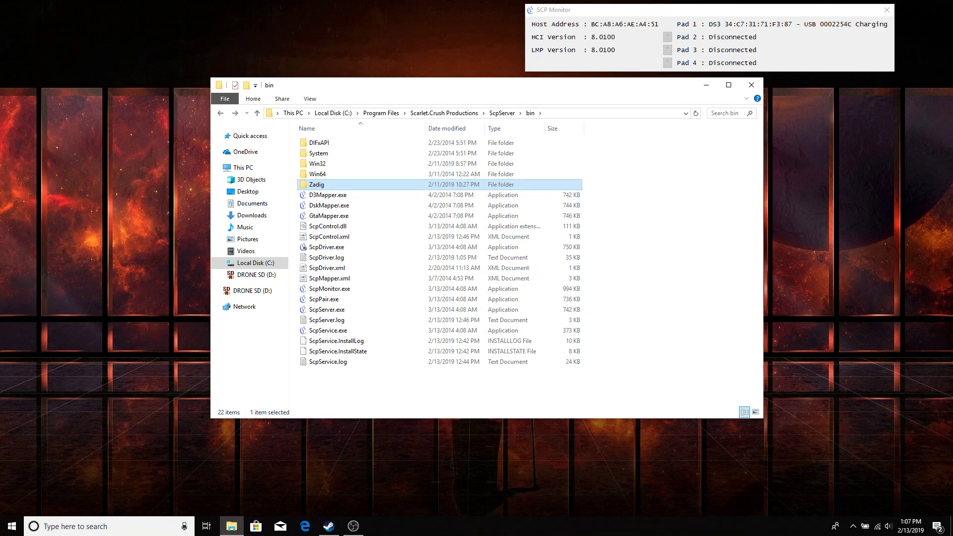
pyautogui.click(14, 526)
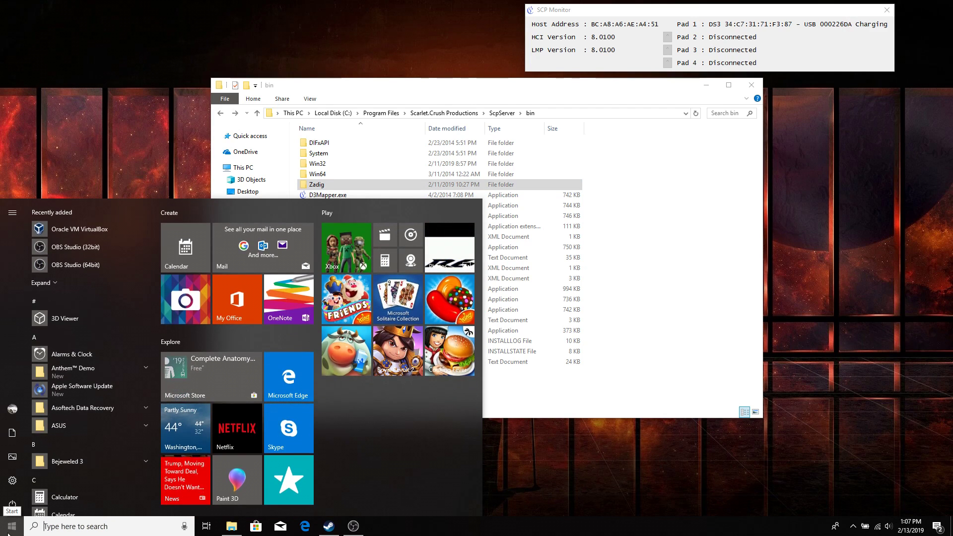
pyautogui.write('dev')
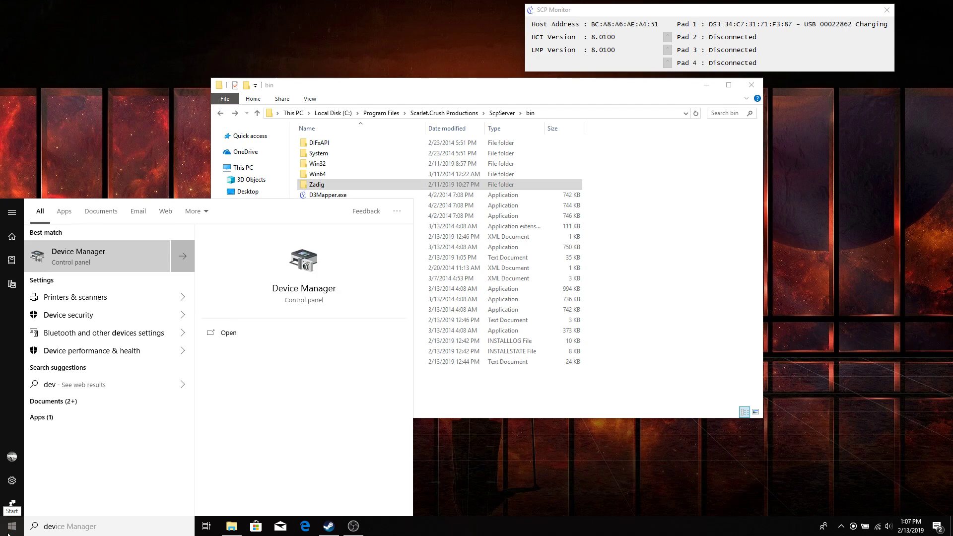
pyautogui.press('Return')
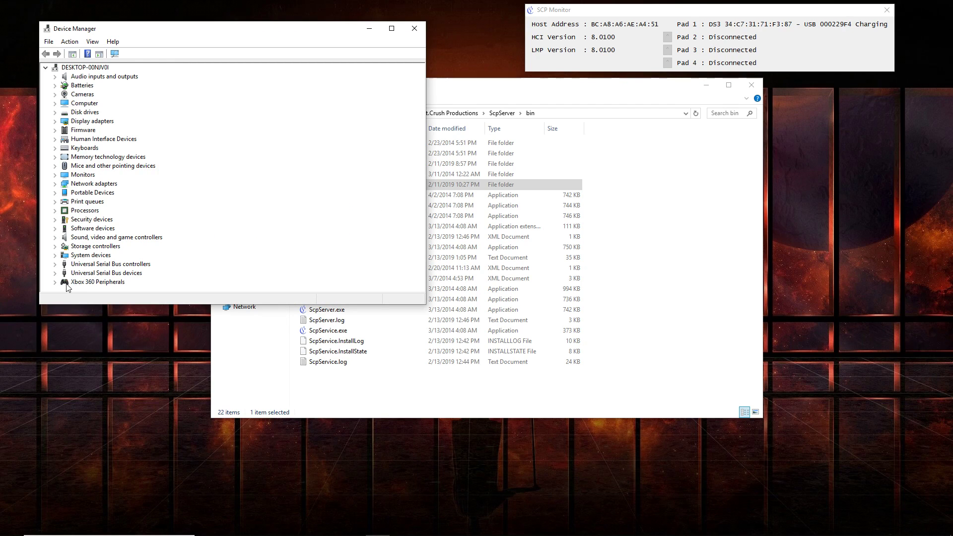
pyautogui.click(55, 273)
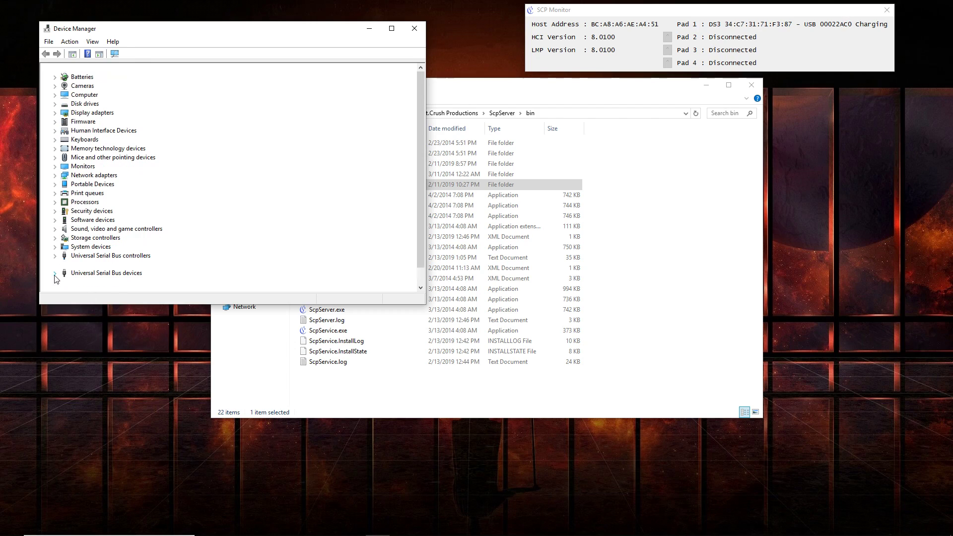
pyautogui.scroll(-1, 115, 291)
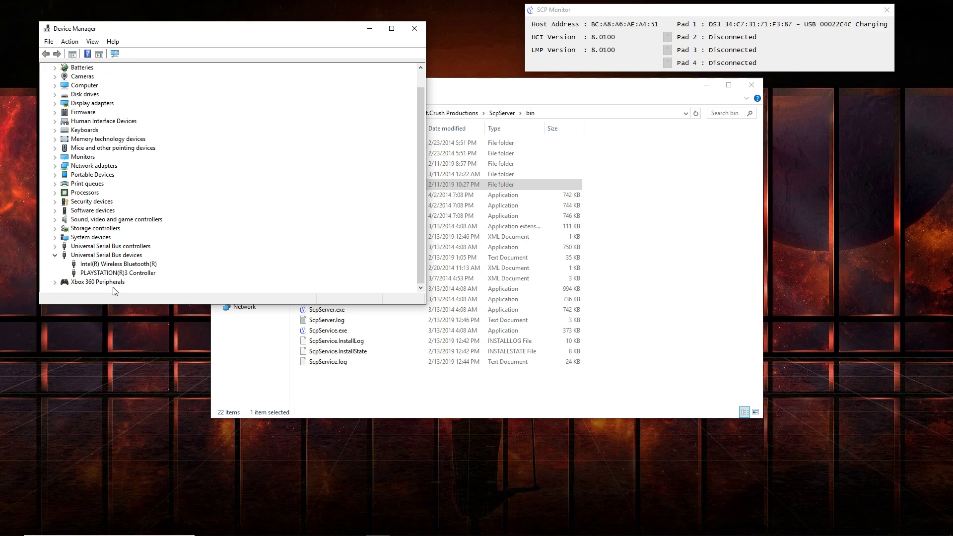
# - Close Device Manager, the SCP Monitor window and the bin folder window
pyautogui.click(405, 30)
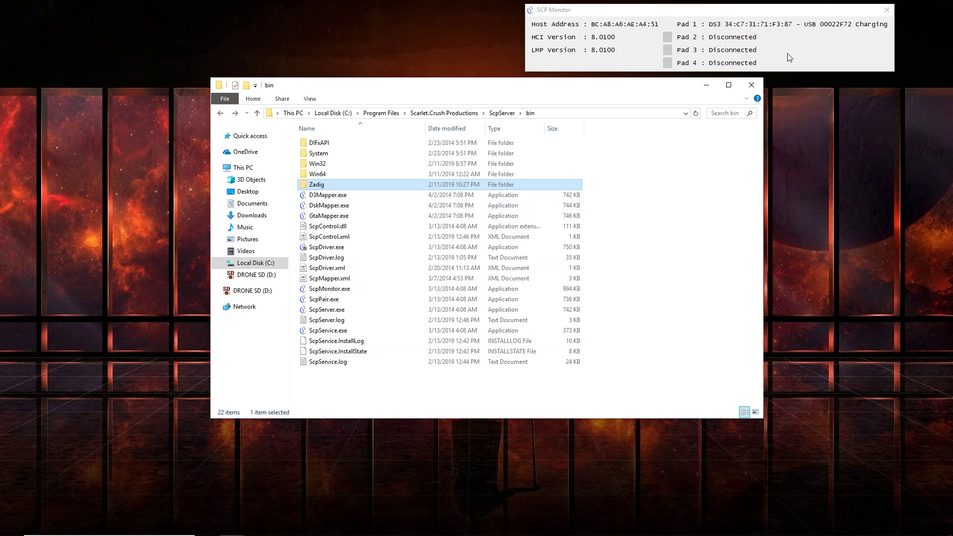
pyautogui.click(887, 9)
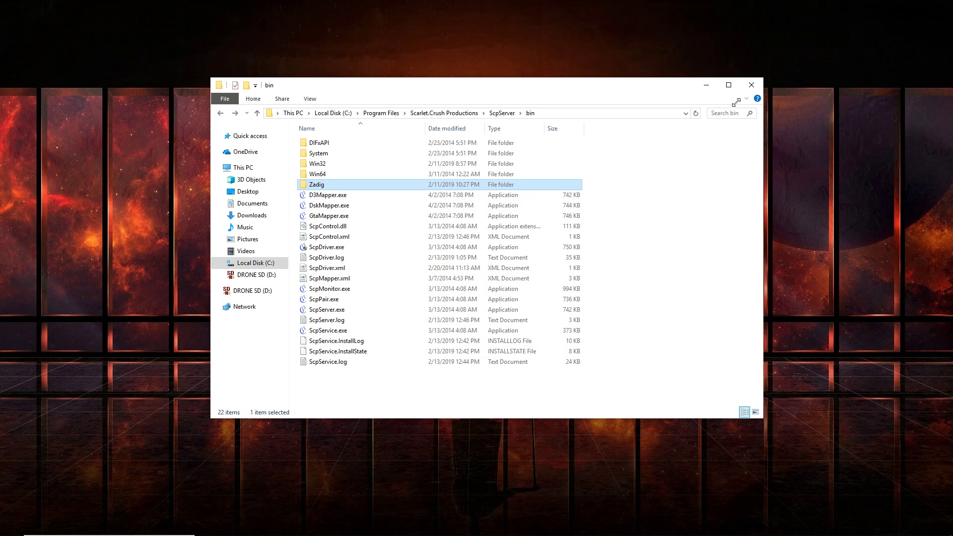
pyautogui.click(750, 85)
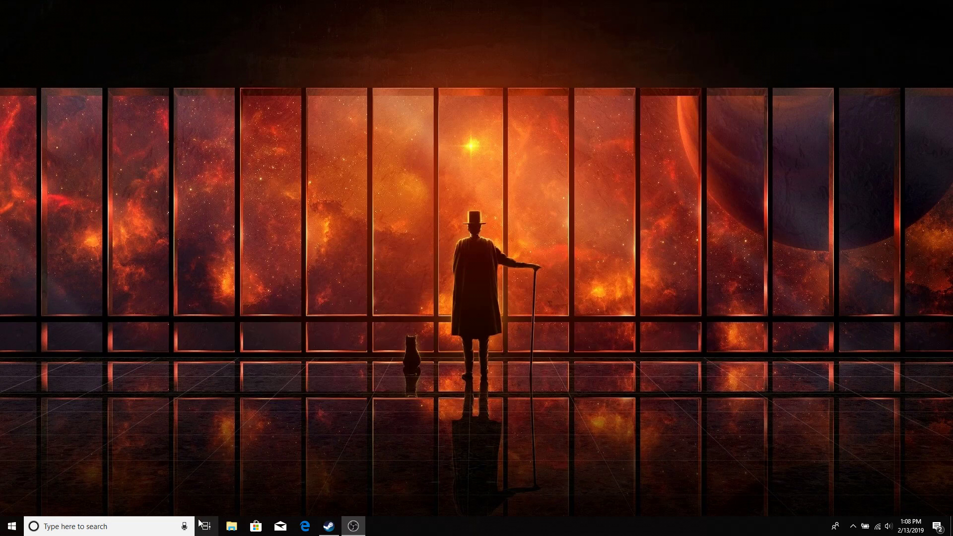
# - Open a new File Explorer window and browse to C:\Program Files\Scarlet.Crush Productions\ScpServer\bin
pyautogui.click(230, 525)
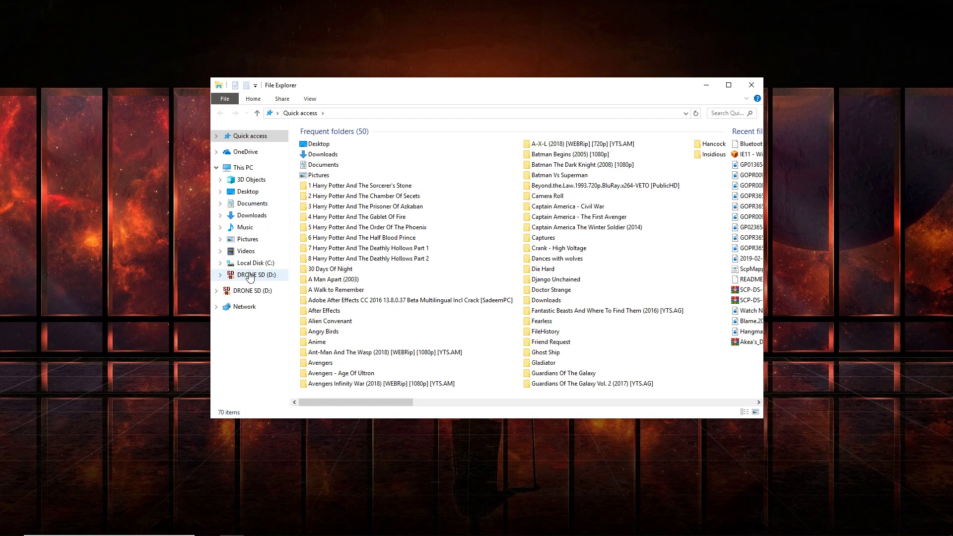
pyautogui.click(241, 168)
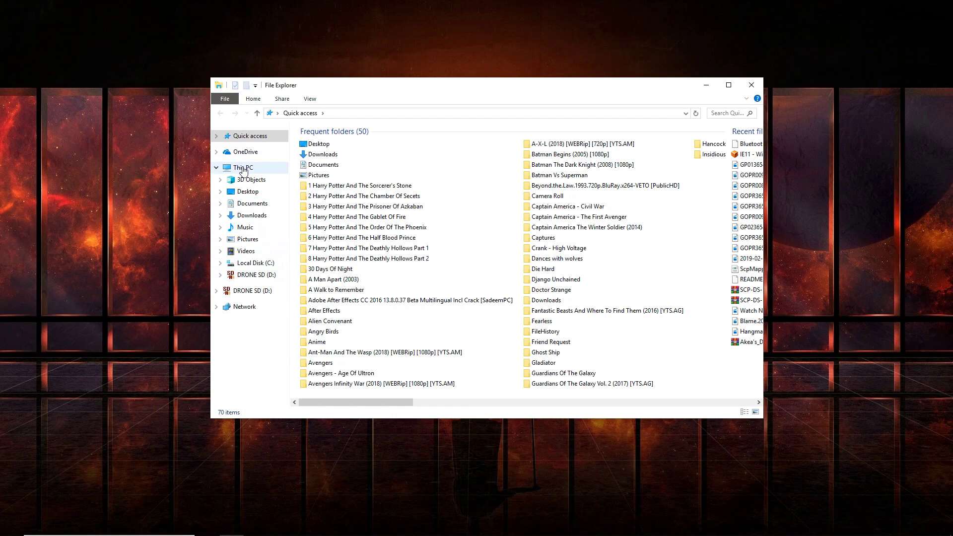
pyautogui.doubleClick(506, 249)
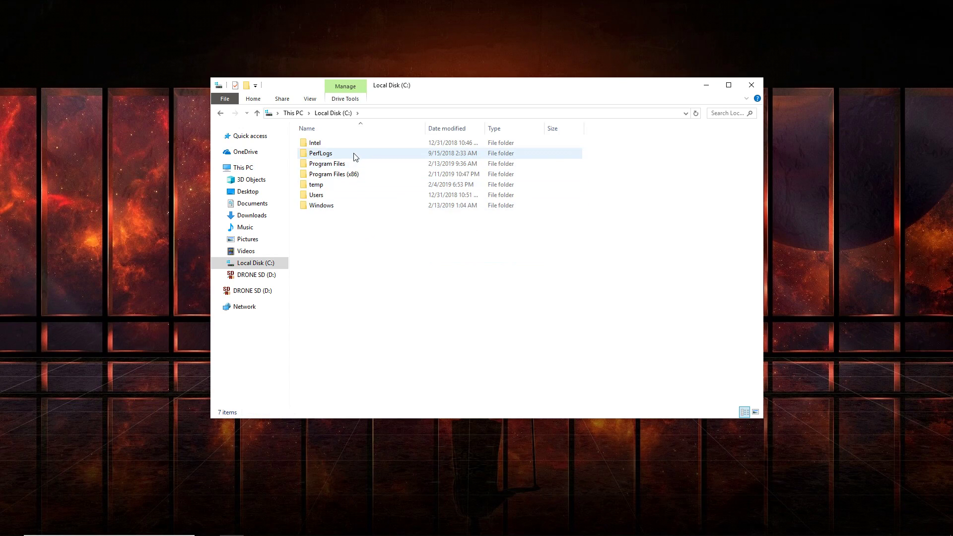
pyautogui.doubleClick(325, 165)
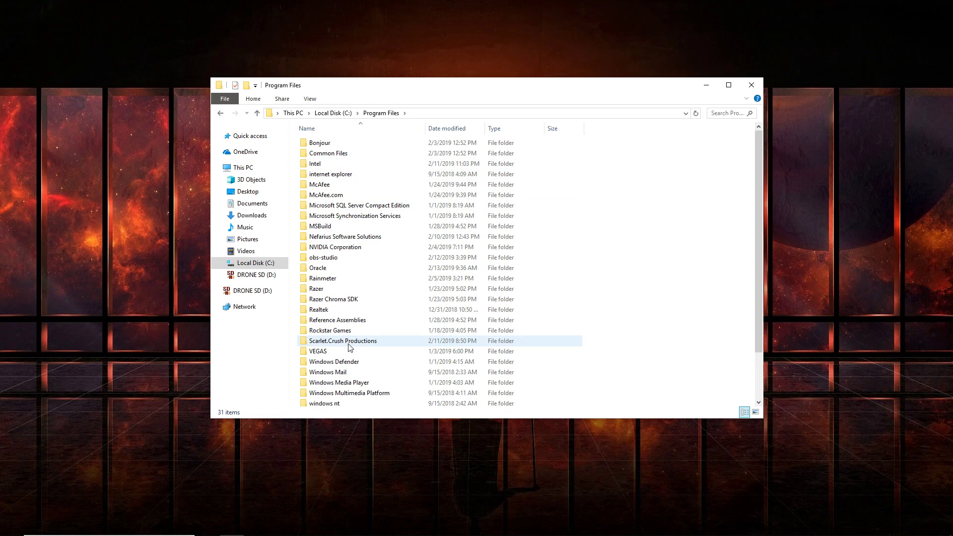
pyautogui.doubleClick(349, 342)
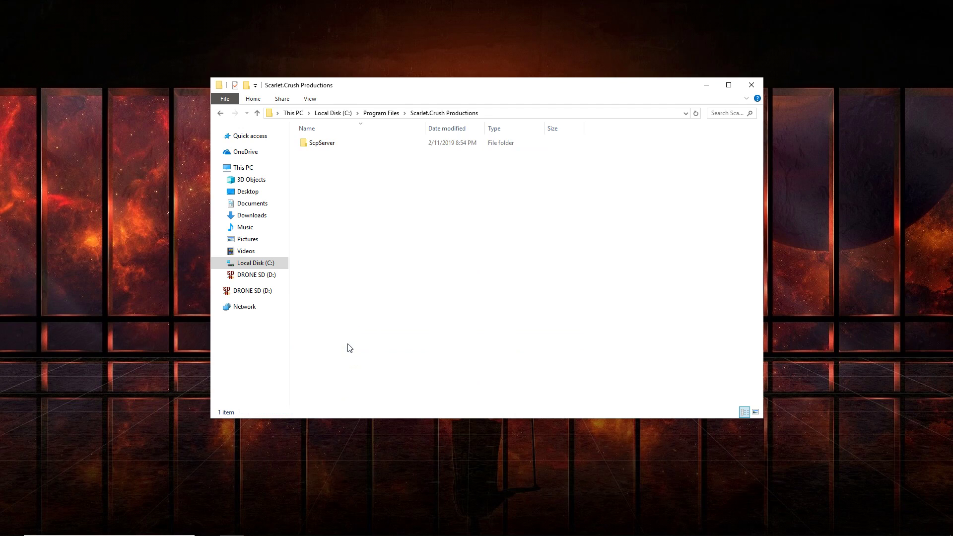
pyautogui.doubleClick(318, 144)
pyautogui.doubleClick(319, 144)
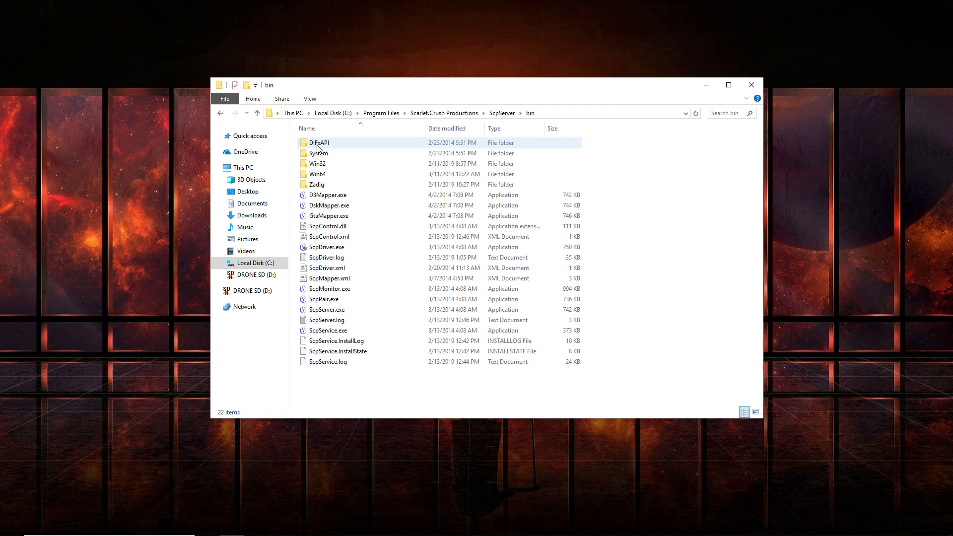
# - Run ScpDriver.exe from the bin folder as administrator
pyautogui.click(323, 247)
pyautogui.rightClick(324, 247)
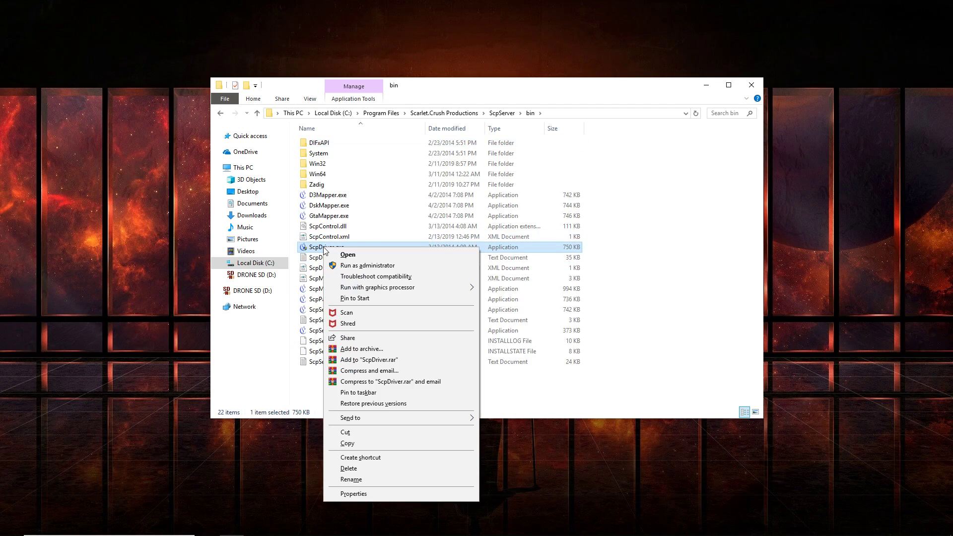
pyautogui.click(330, 265)
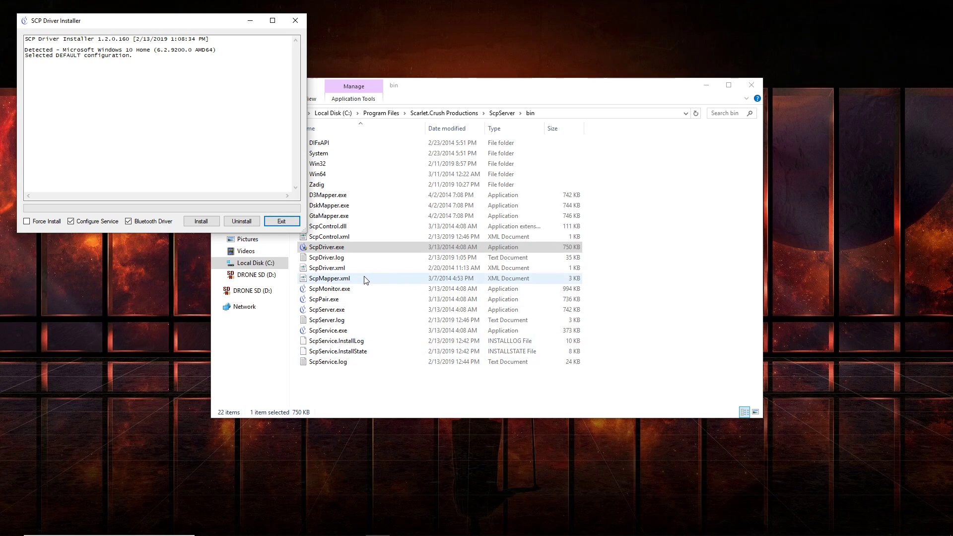
# - Bring up the running SCP Monitor window and check its host address and pad status
pyautogui.click(318, 291)
pyautogui.rightClick(318, 295)
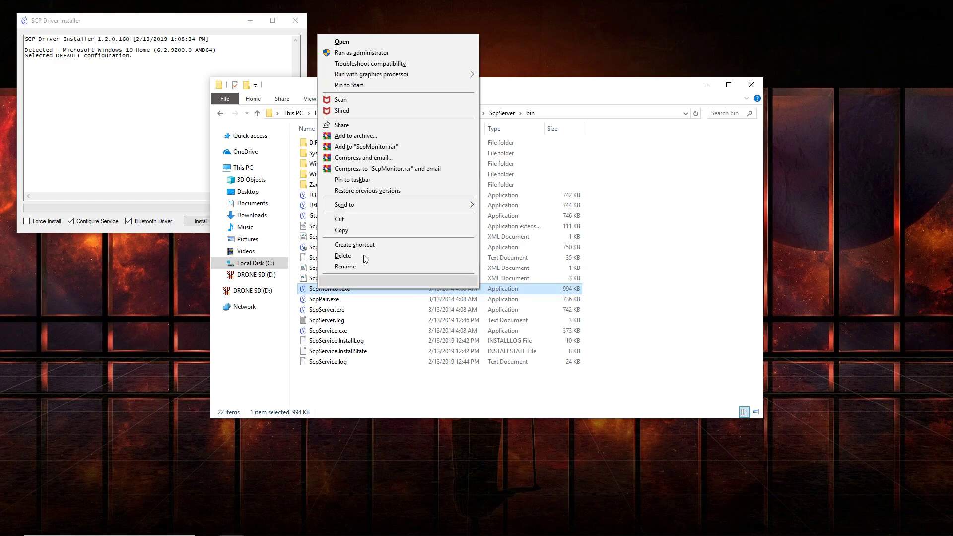
pyautogui.click(826, 461)
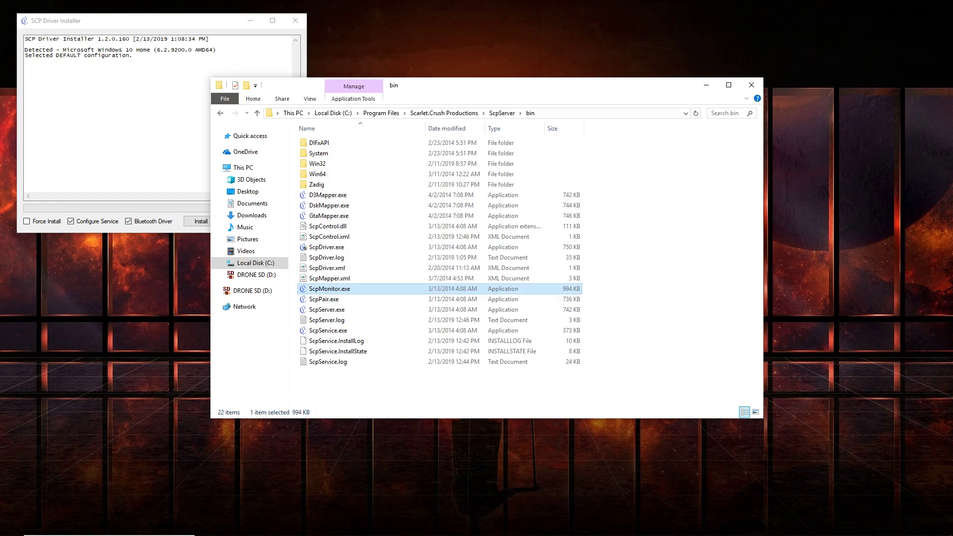
pyautogui.click(852, 526)
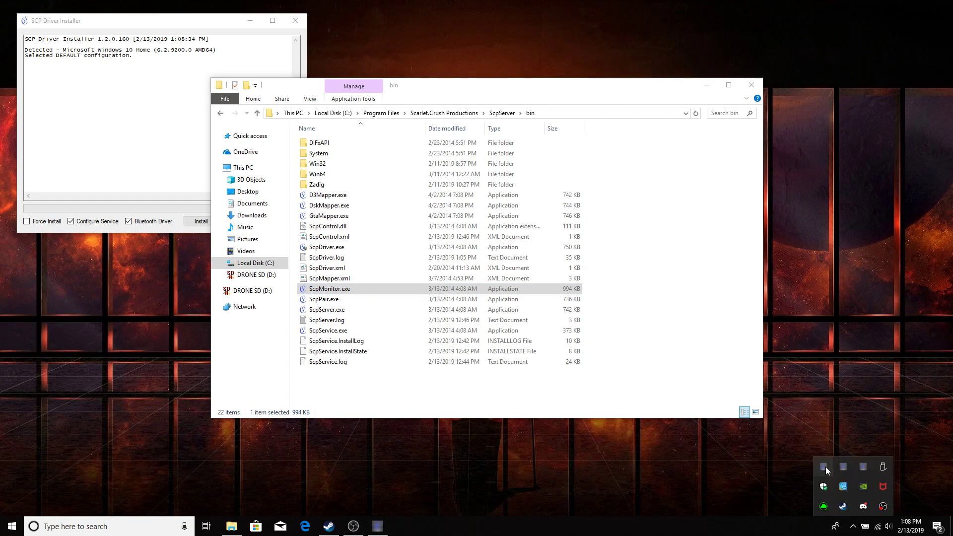
pyautogui.click(825, 467)
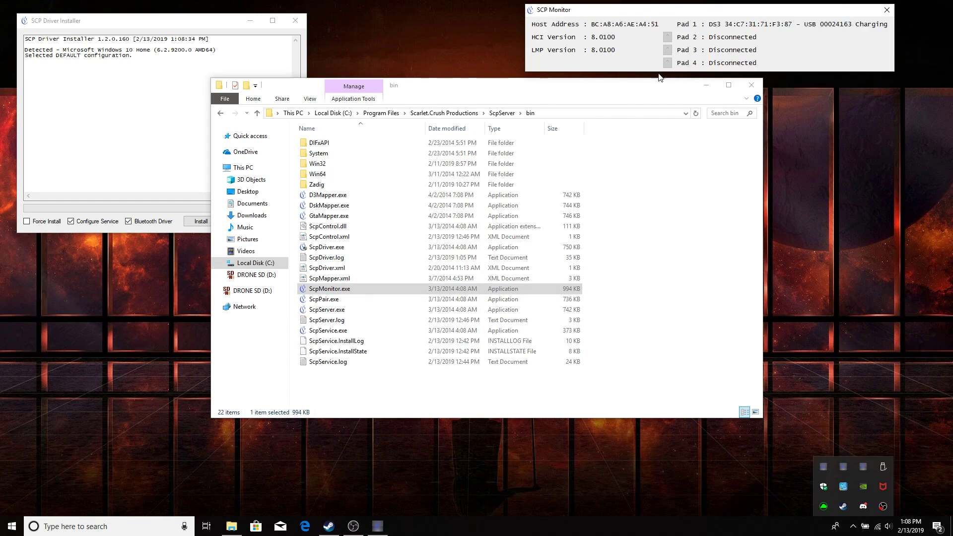
pyautogui.click(639, 39)
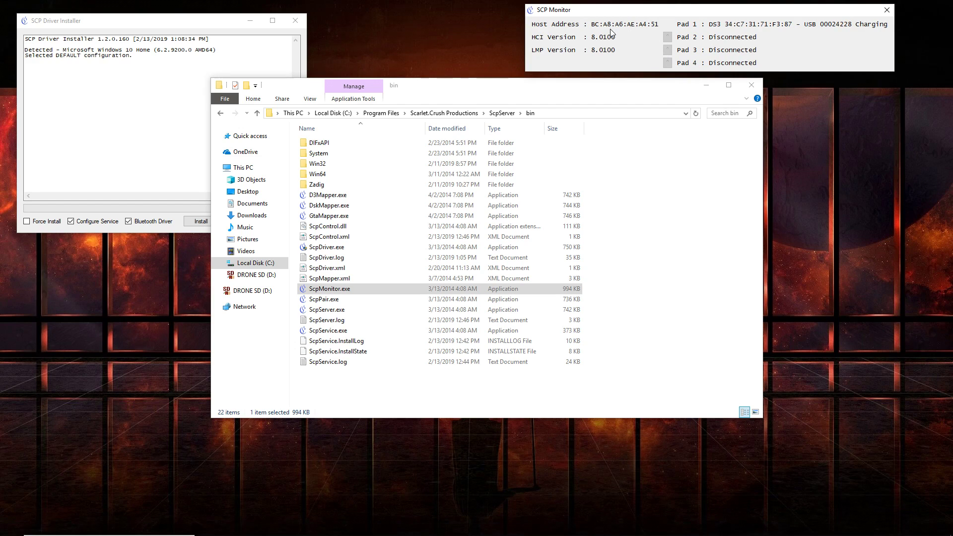
# - Run ScpServer.exe from the bin folder as administrator and allow it to make changes
pyautogui.doubleClick(318, 311)
pyautogui.rightClick(319, 311)
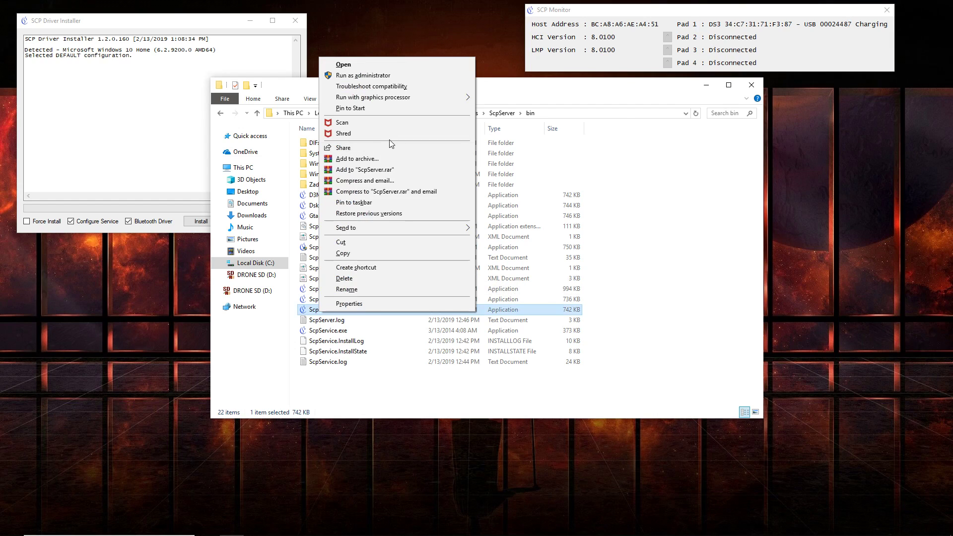
pyautogui.click(382, 77)
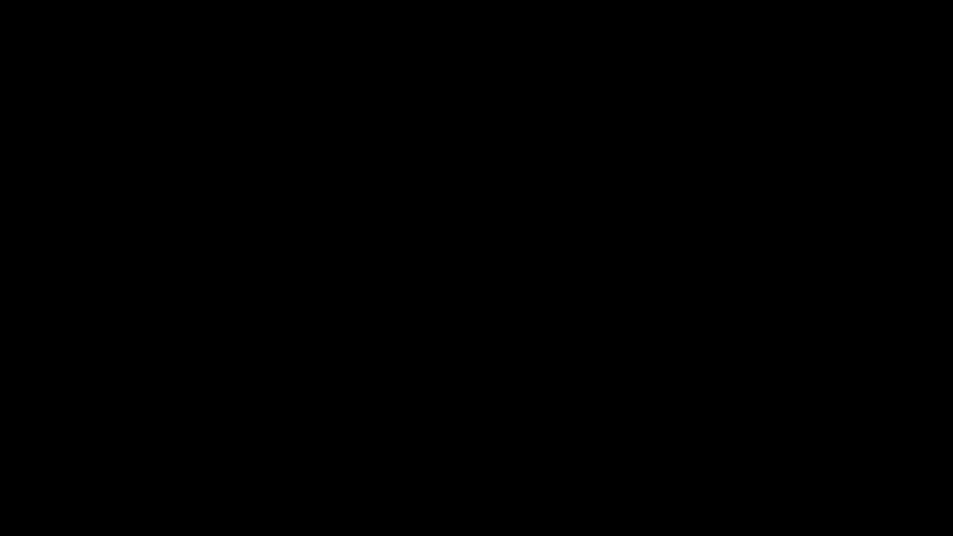
pyautogui.hotkey('alt', 'y')
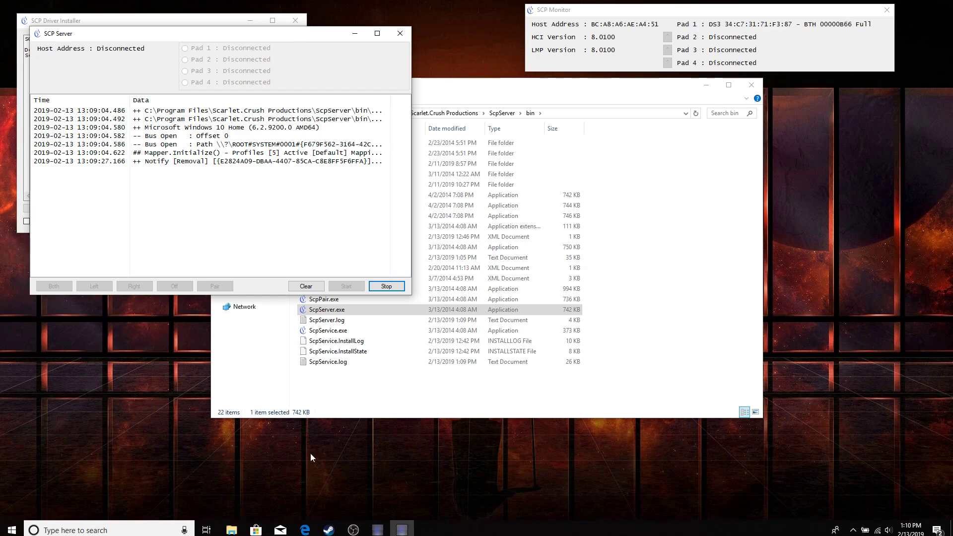
# - Check the connected controller in the Classic Interface of the recently added Game Controller Tester app and close the tester
pyautogui.moveTo(12, 526)
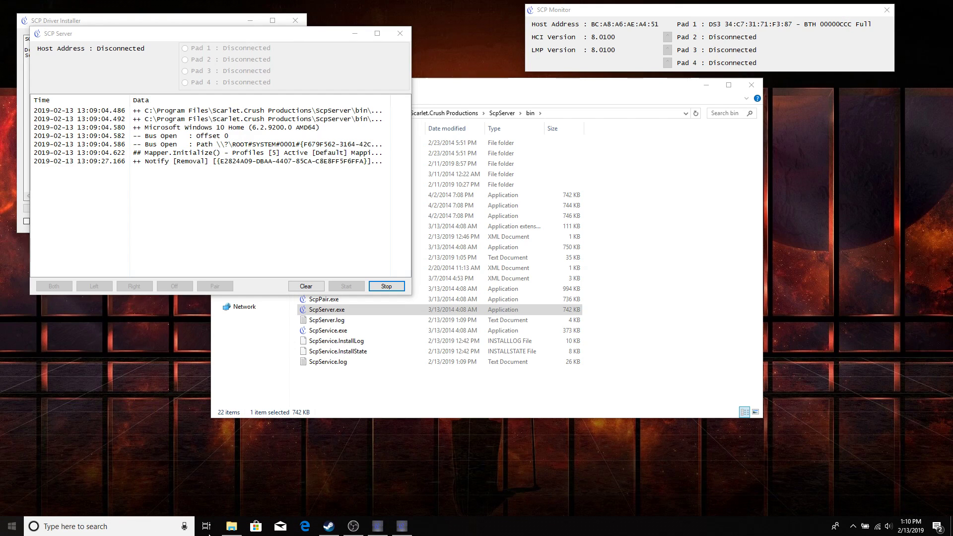
pyautogui.press('super')
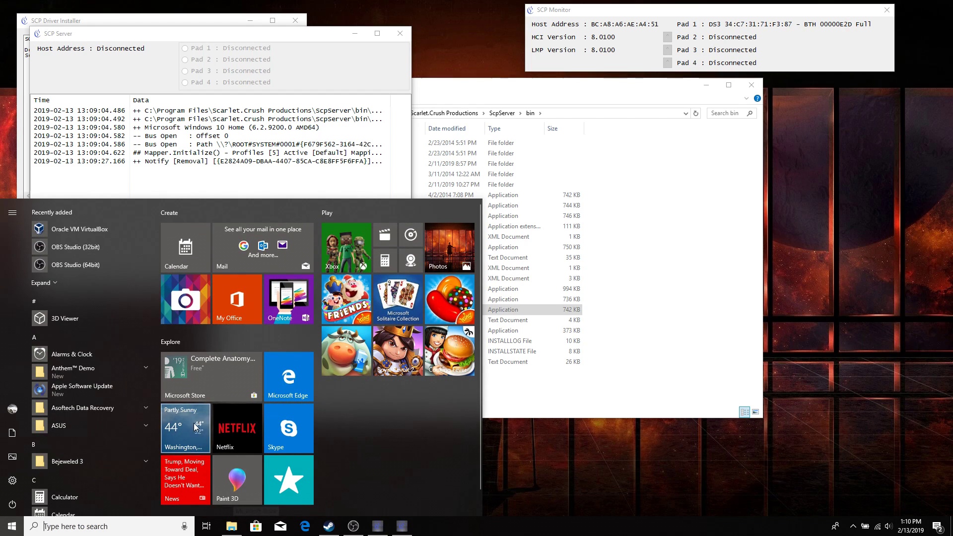
pyautogui.scroll(-1, 68, 329)
pyautogui.scroll(-5, 69, 328)
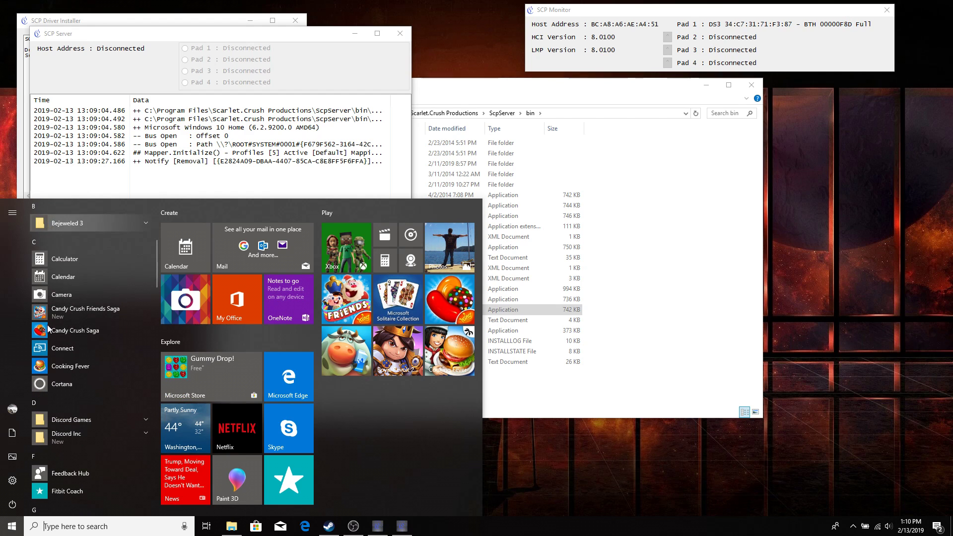
pyautogui.scroll(6, 69, 287)
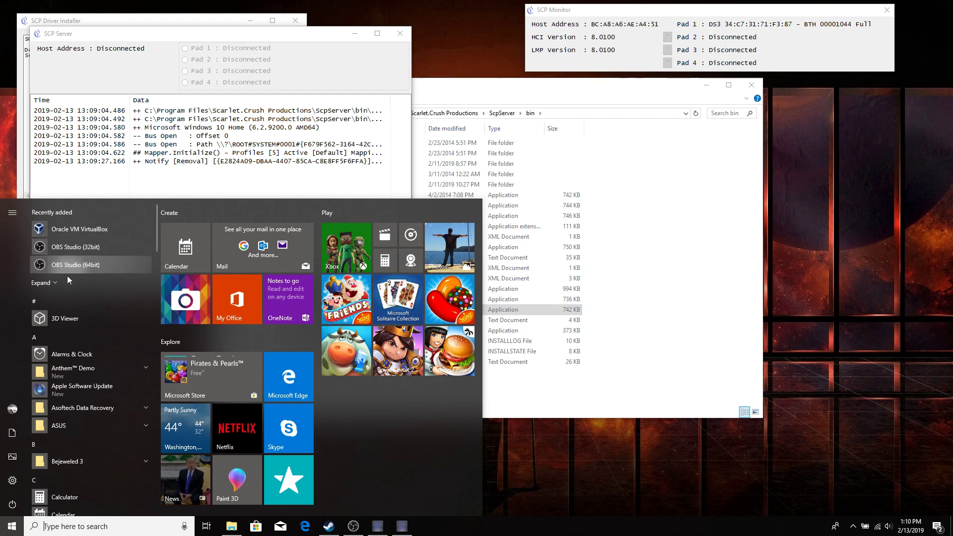
pyautogui.click(60, 286)
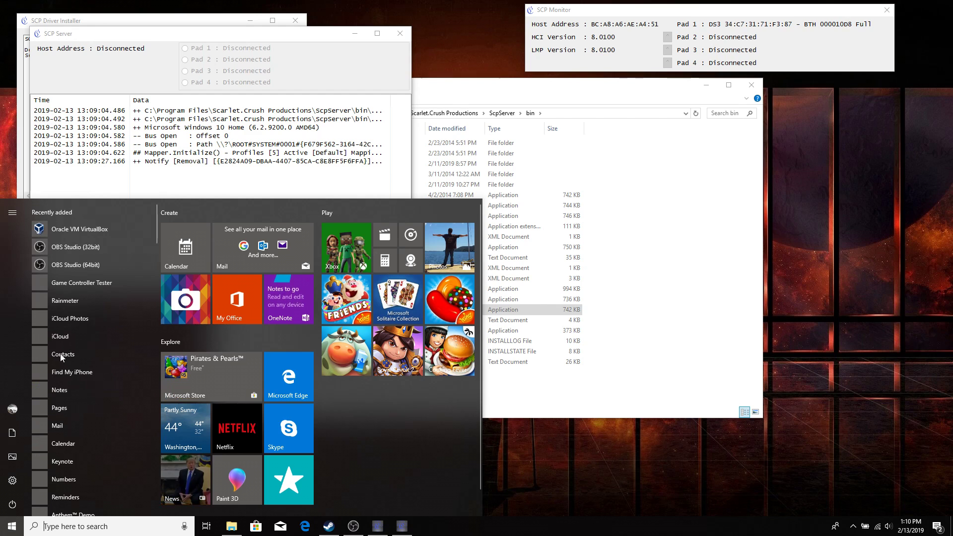
pyautogui.click(61, 287)
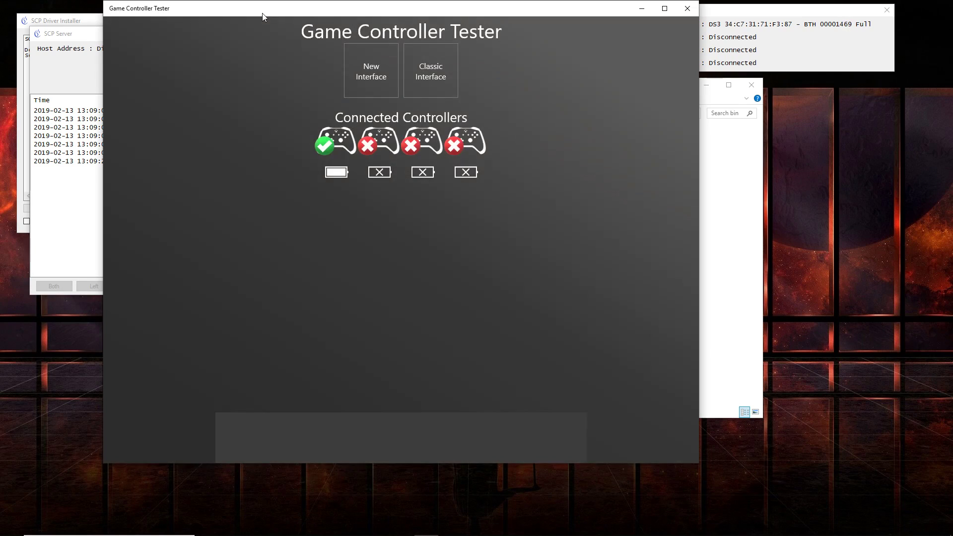
pyautogui.click(440, 80)
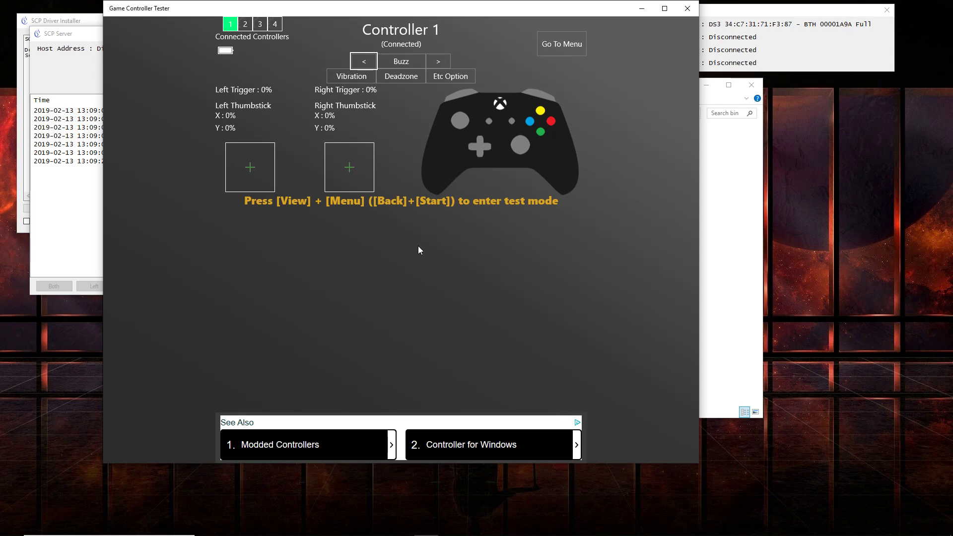
pyautogui.click(687, 6)
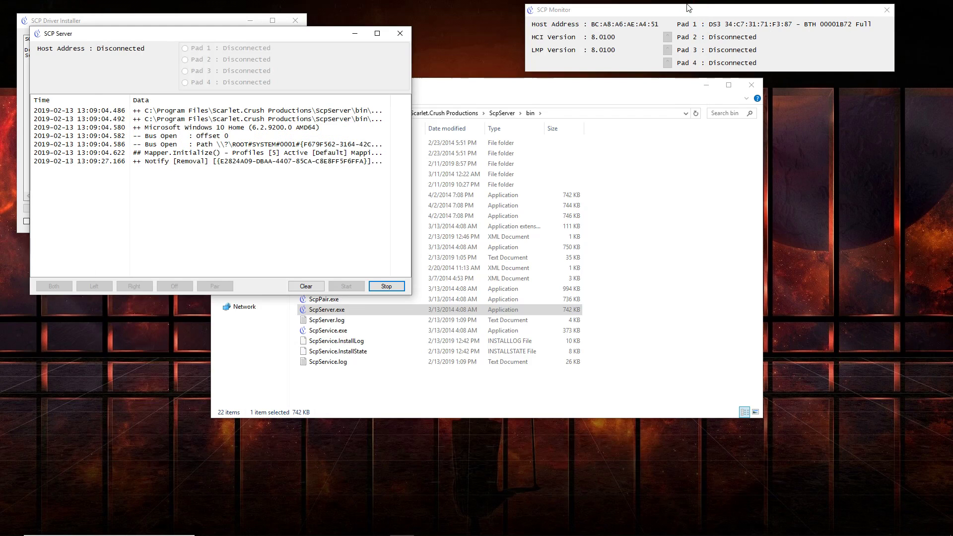
# - Close the SCP Server, SCP Driver Installer, SCP Monitor and File Explorer windows
pyautogui.click(400, 38)
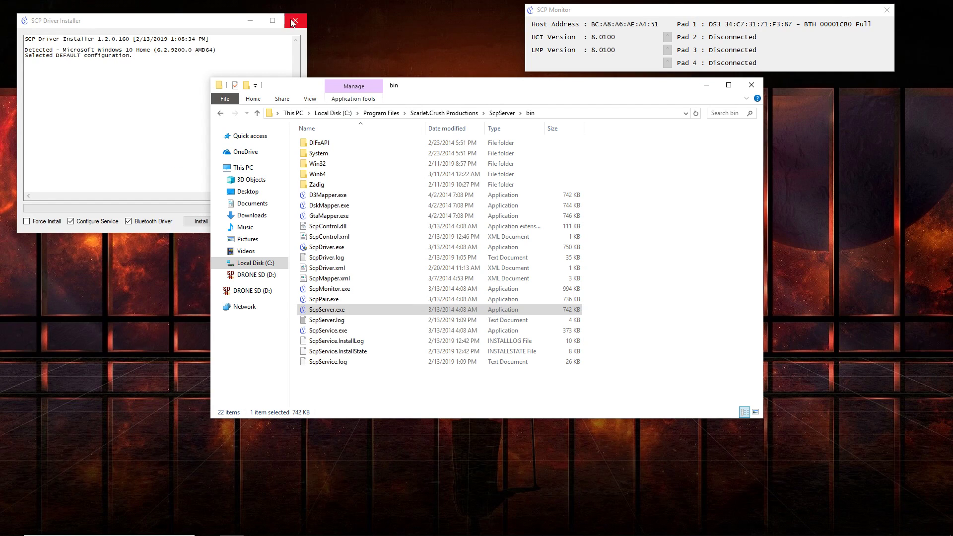
pyautogui.click(294, 20)
pyautogui.click(887, 10)
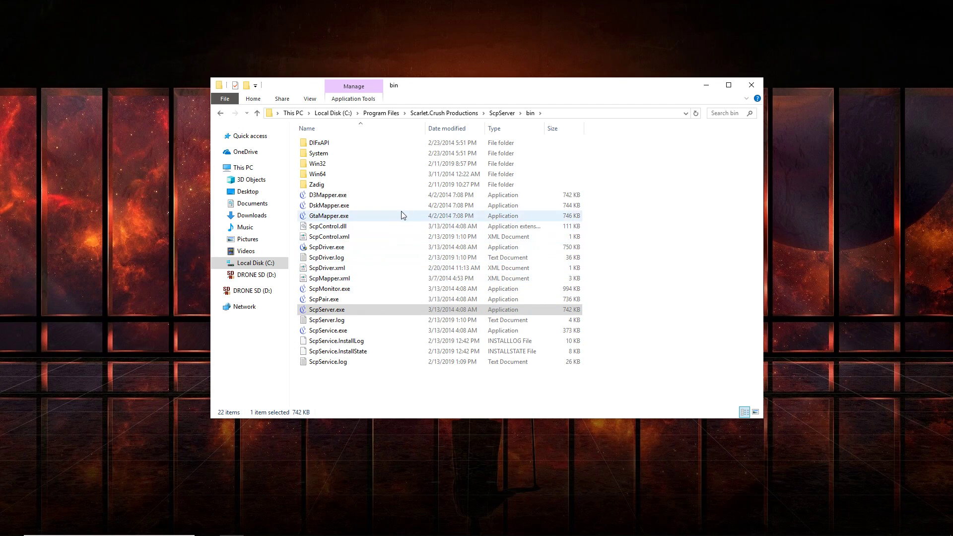
pyautogui.click(752, 86)
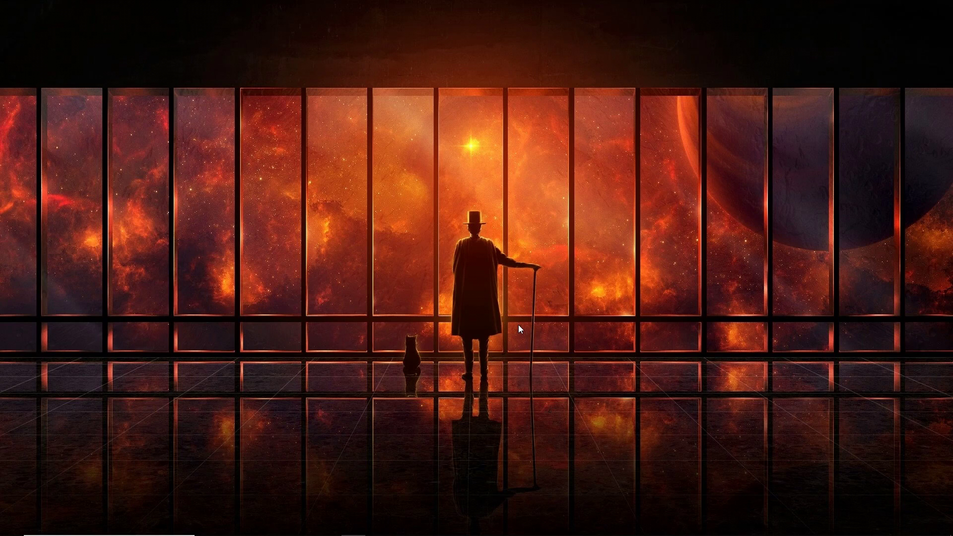
# - Open File Explorer and browse to C:\Program Files\Scarlet.Crush Productions\ScpServer\bin
pyautogui.moveTo(265, 535)
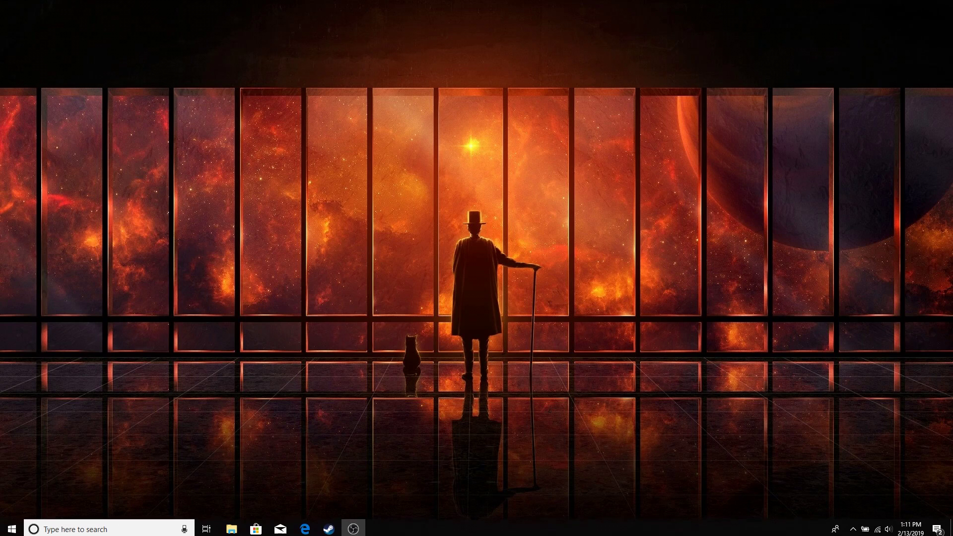
pyautogui.moveTo(234, 535)
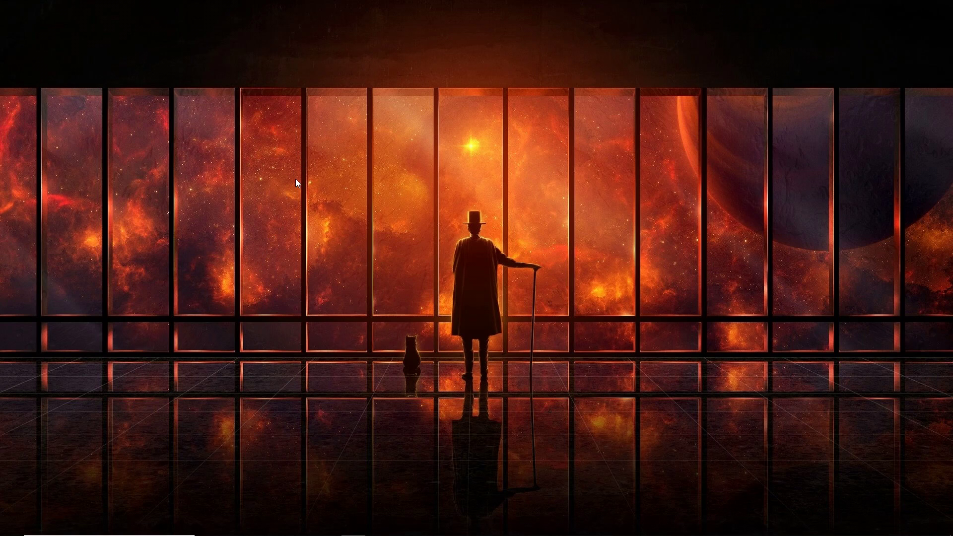
pyautogui.press('super+e')
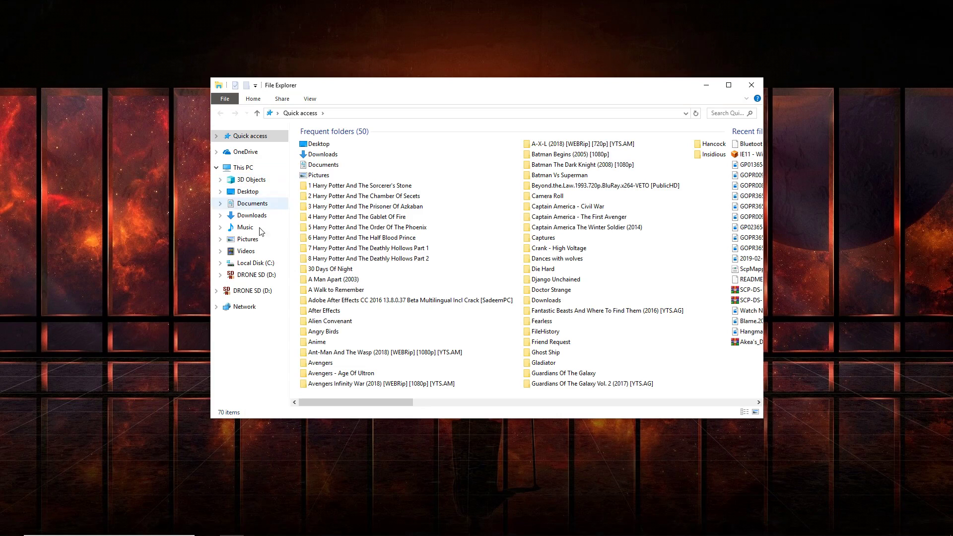
pyautogui.click(244, 168)
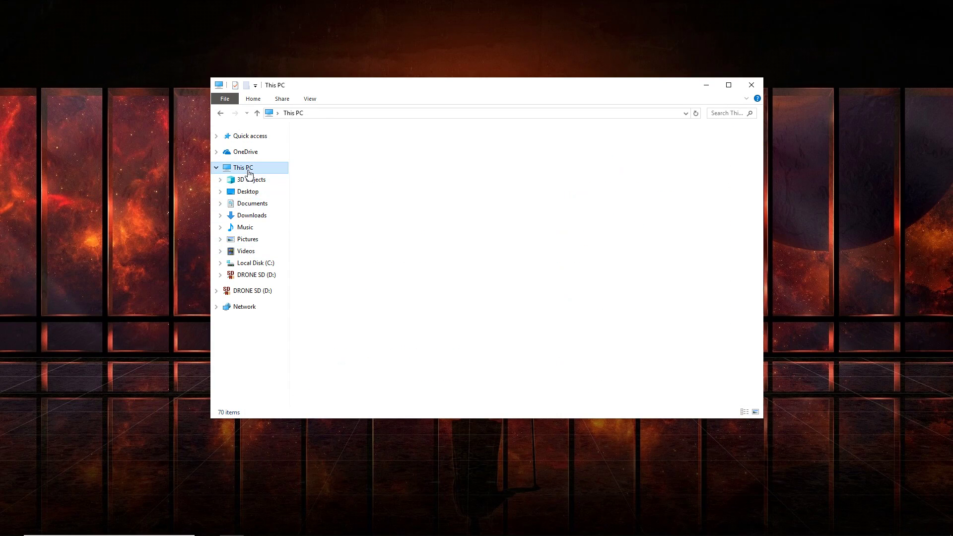
pyautogui.click(493, 246)
pyautogui.doubleClick(492, 243)
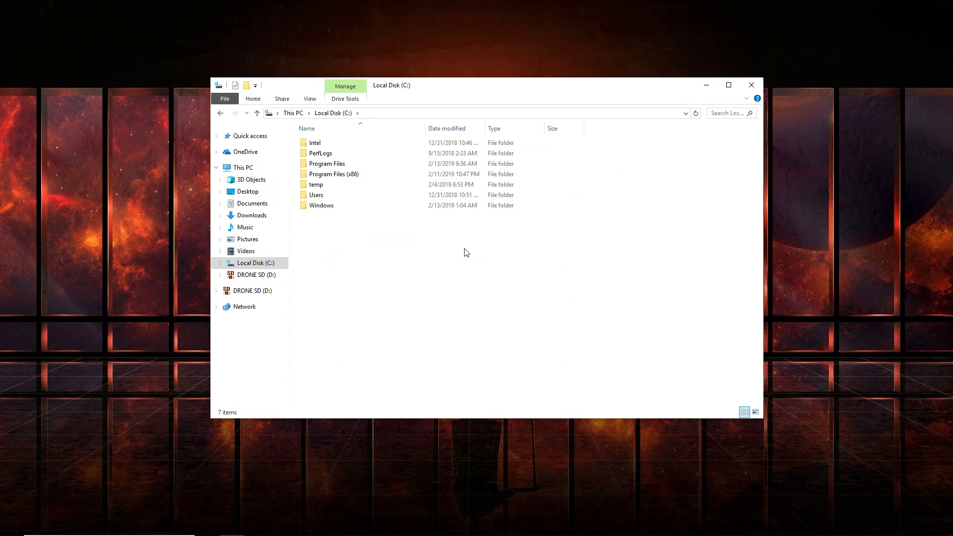
pyautogui.doubleClick(361, 165)
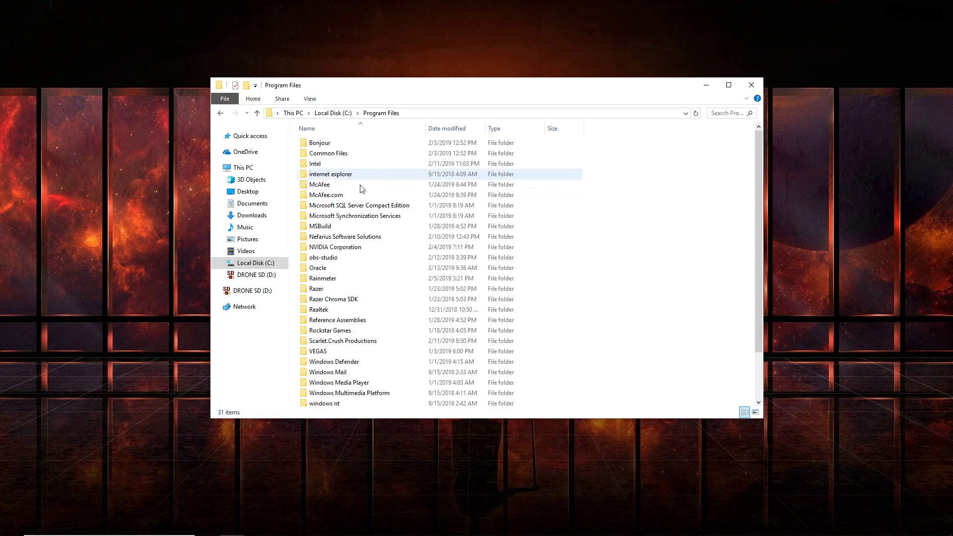
pyautogui.doubleClick(355, 342)
pyautogui.doubleClick(340, 144)
pyautogui.doubleClick(336, 146)
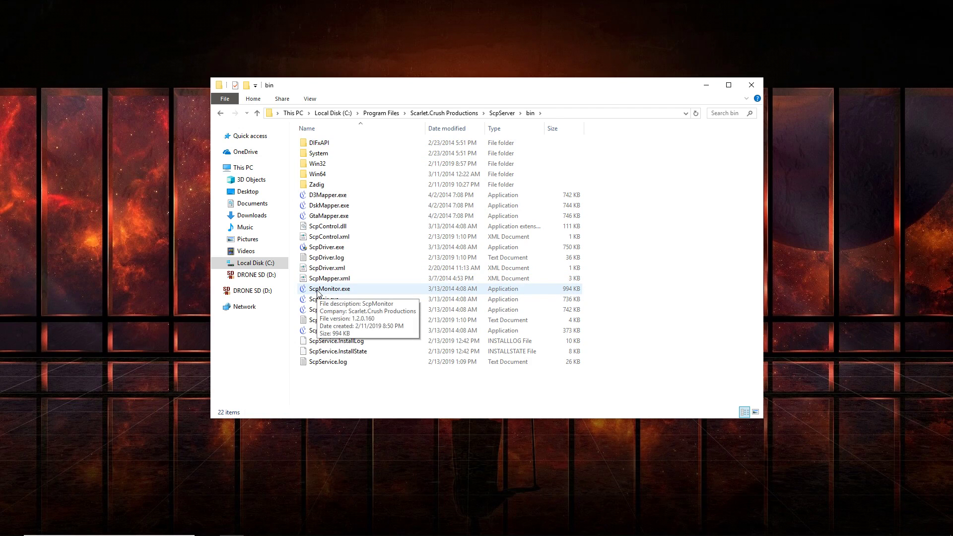
# - Exit two of the three SCP Monitor instances running in the background and bring up the remaining monitor window
pyautogui.moveTo(853, 527)
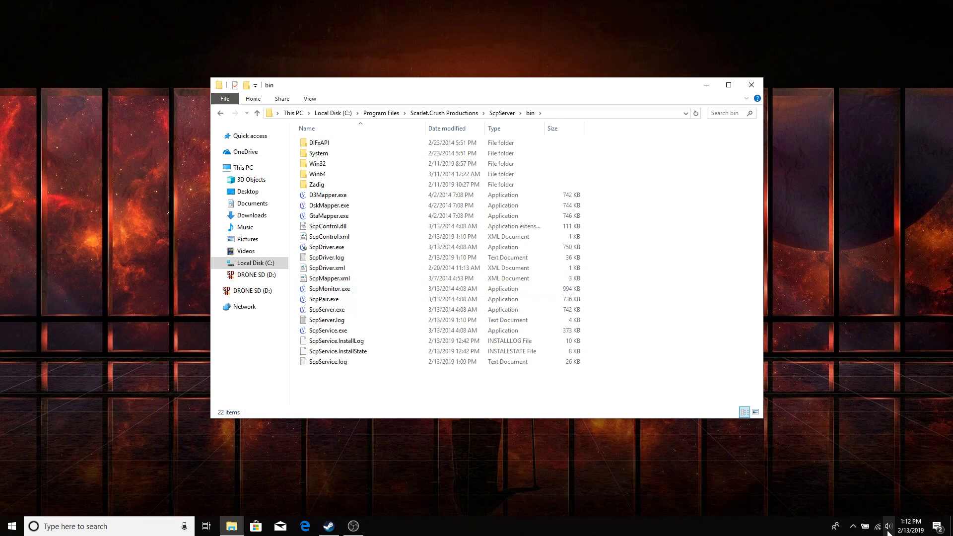
pyautogui.click(853, 526)
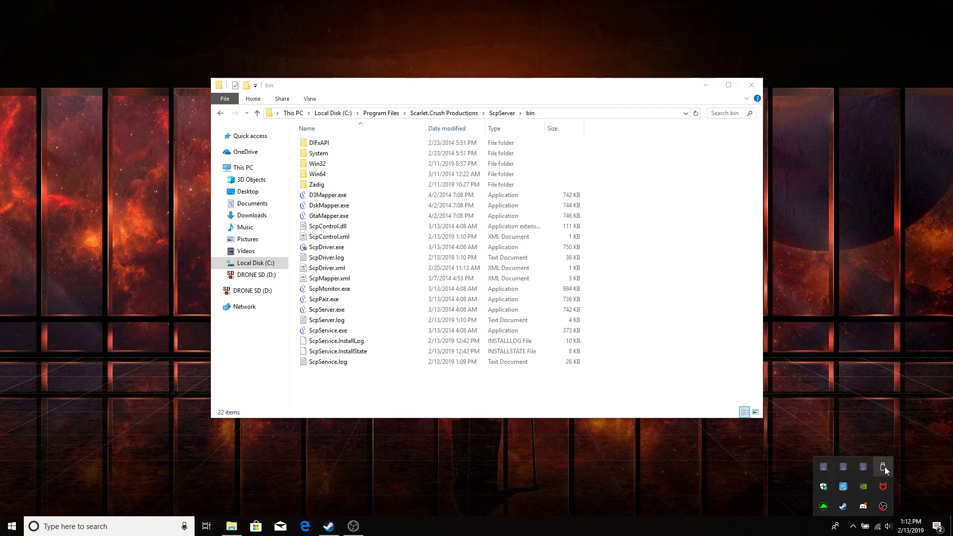
pyautogui.rightClick(850, 465)
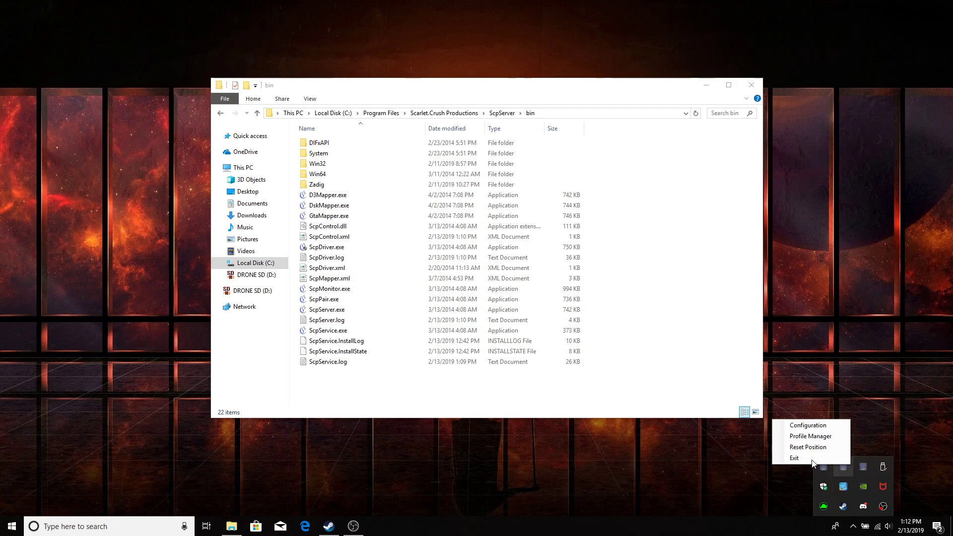
pyautogui.click(816, 459)
pyautogui.moveTo(850, 525)
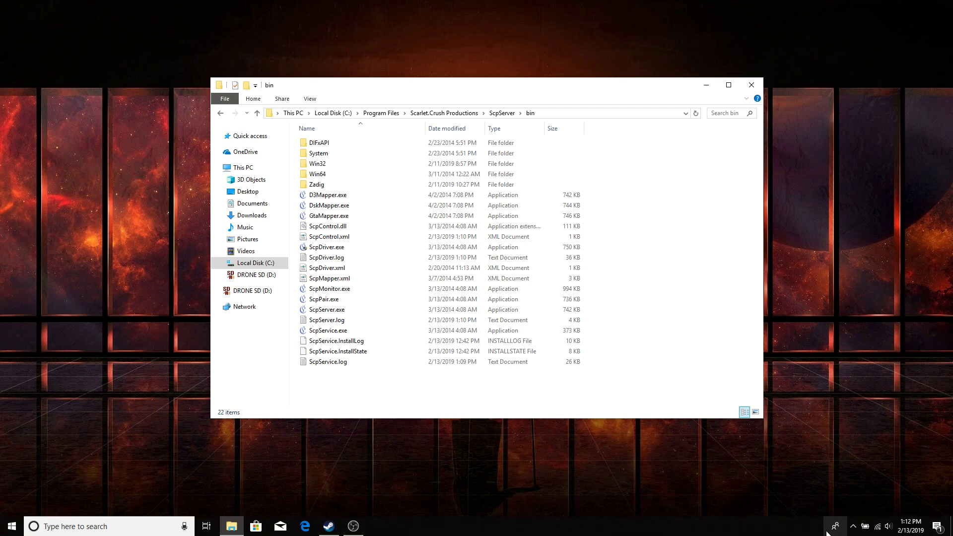
pyautogui.click(853, 526)
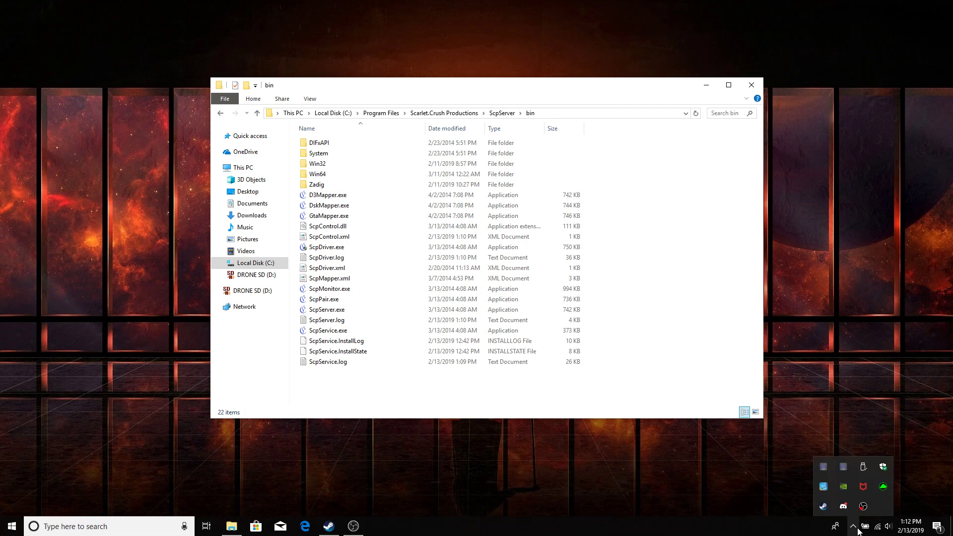
pyautogui.rightClick(845, 475)
pyautogui.click(829, 469)
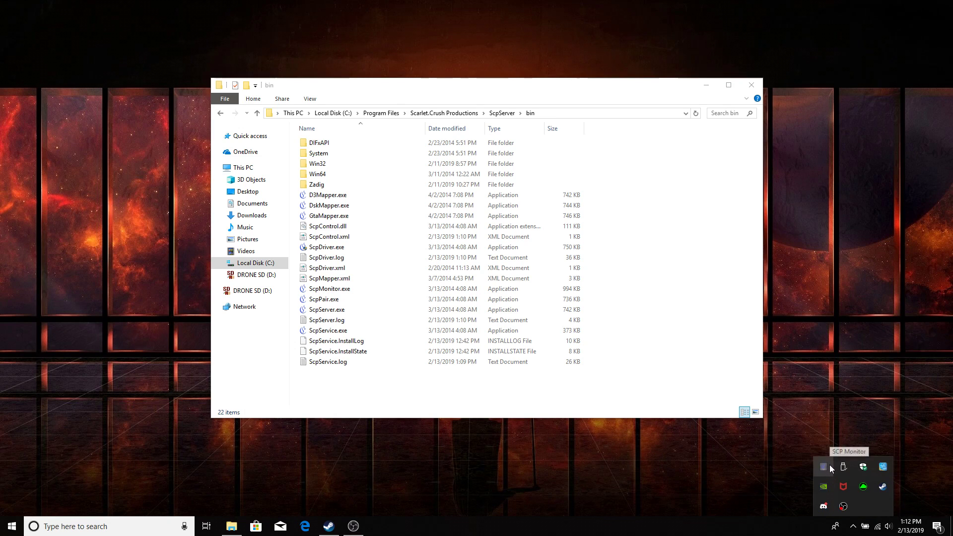
pyautogui.click(829, 467)
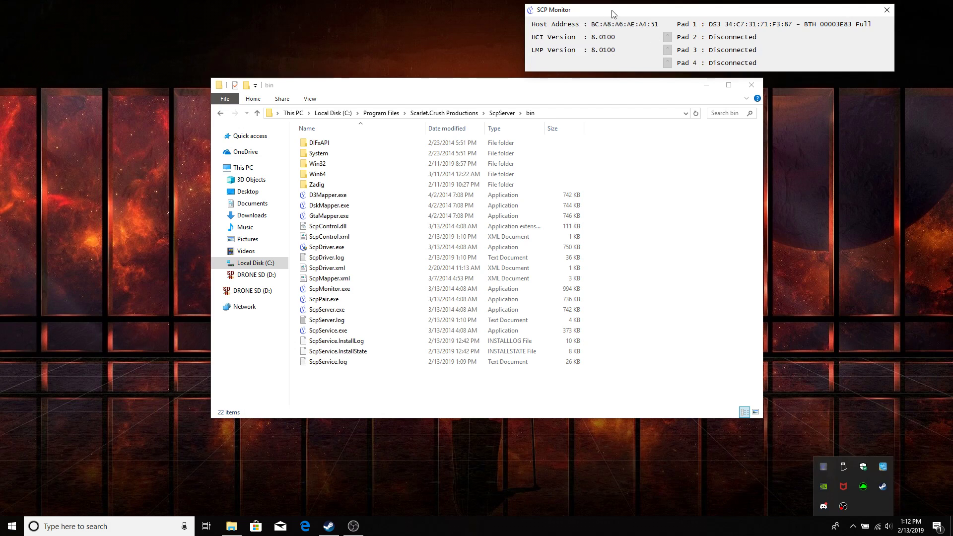
pyautogui.click(704, 32)
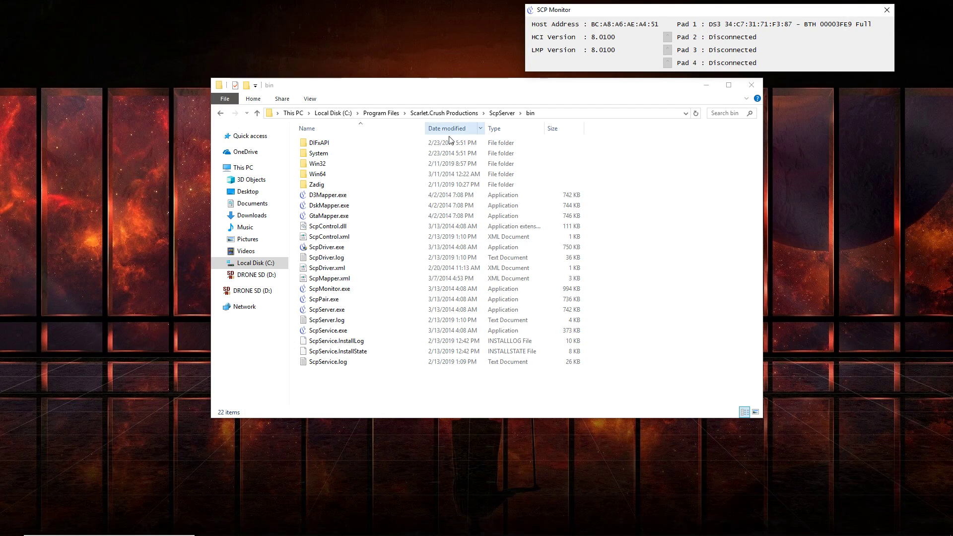
# - Run ScpServer.exe from the bin folder
pyautogui.doubleClick(336, 310)
pyautogui.rightClick(336, 309)
pyautogui.click(439, 69)
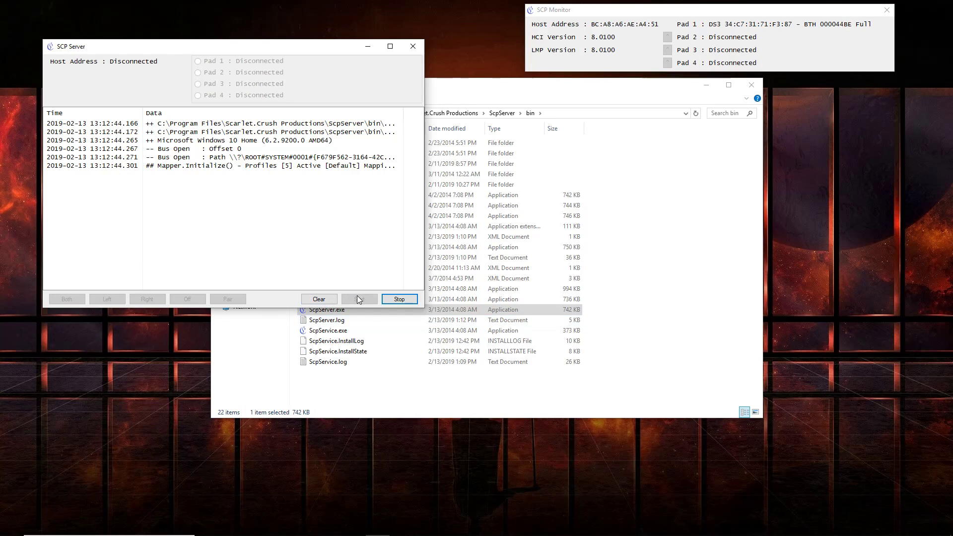
# - Close the SCP Server and SCP Monitor windows and the bin folder window
pyautogui.click(422, 46)
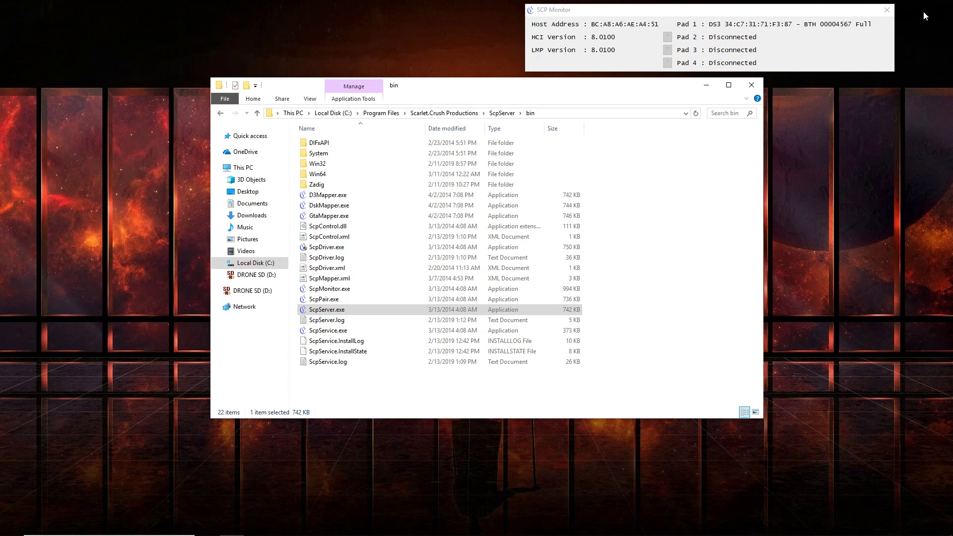
pyautogui.click(885, 10)
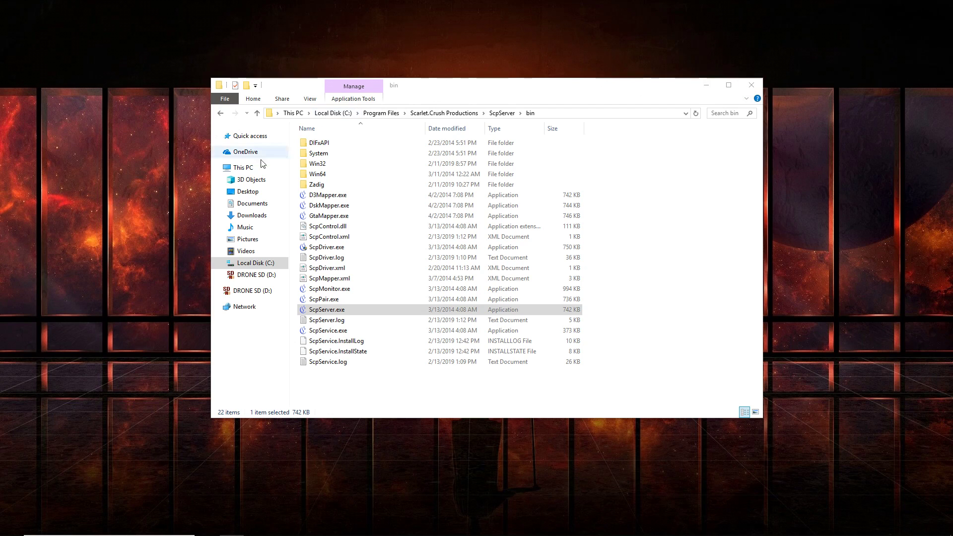
pyautogui.click(753, 86)
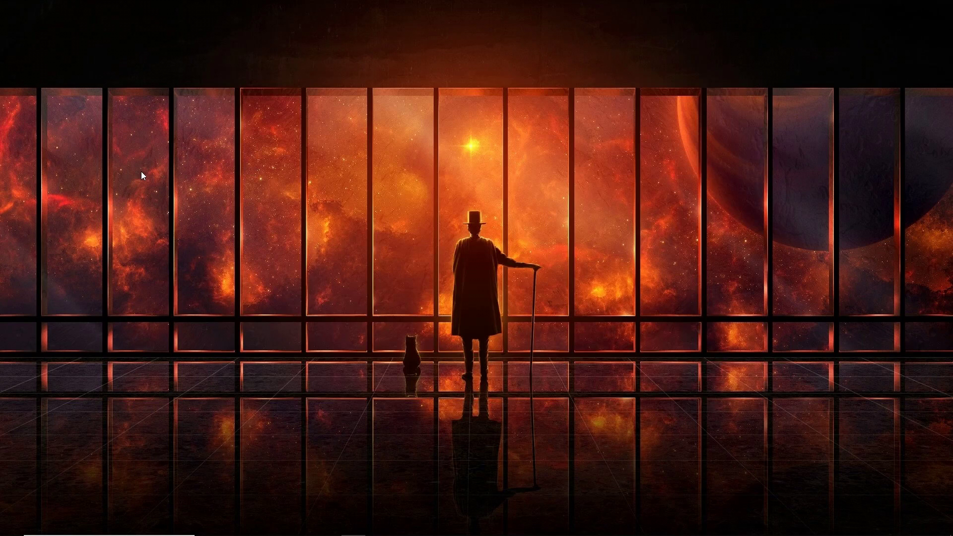